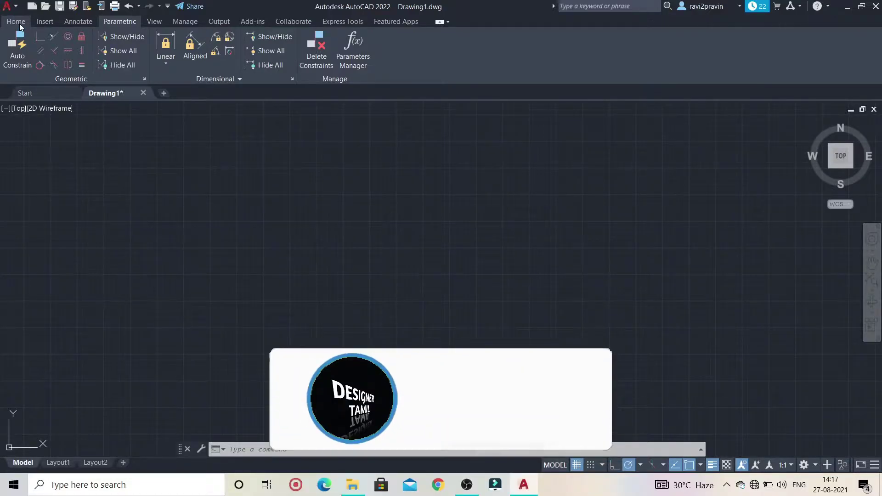
click(19, 27)
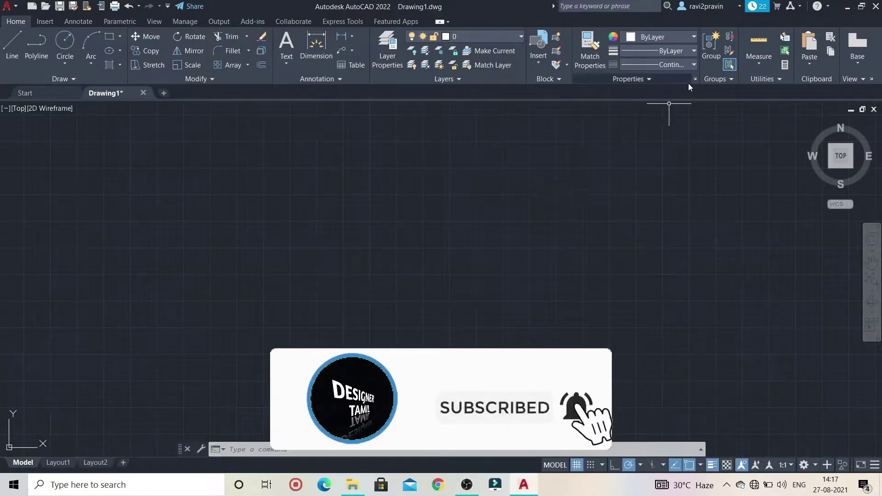
click(117, 23)
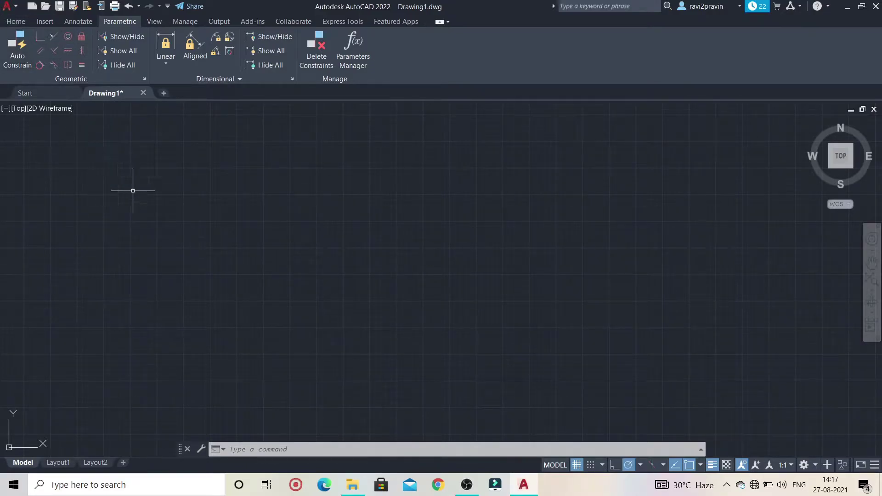
Draw a circle freehand by its centre and radius in the empty drawing
click(16, 21)
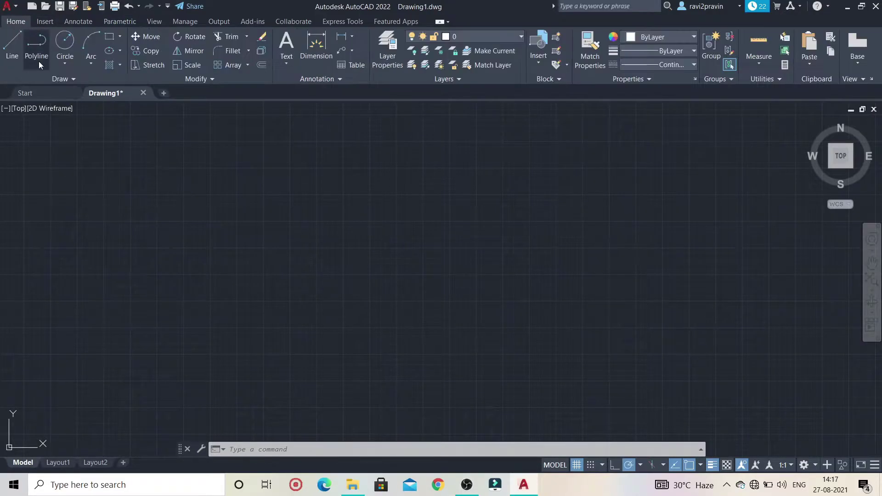
click(63, 53)
click(180, 242)
click(190, 190)
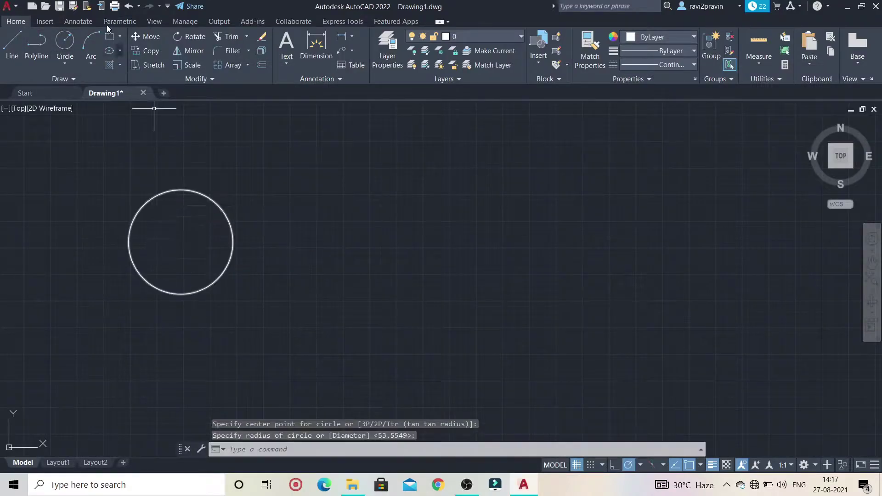
Draw a single line sloping down to the right across the upper part of the circle
click(18, 41)
click(129, 161)
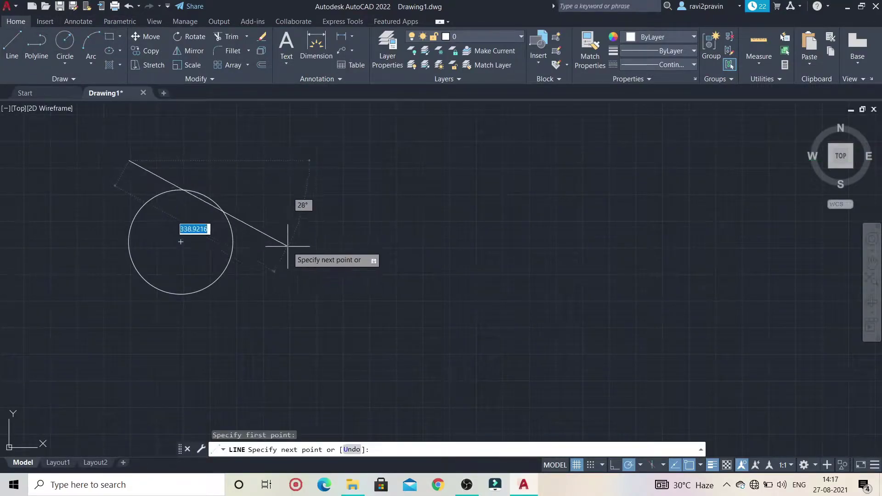
click(301, 235)
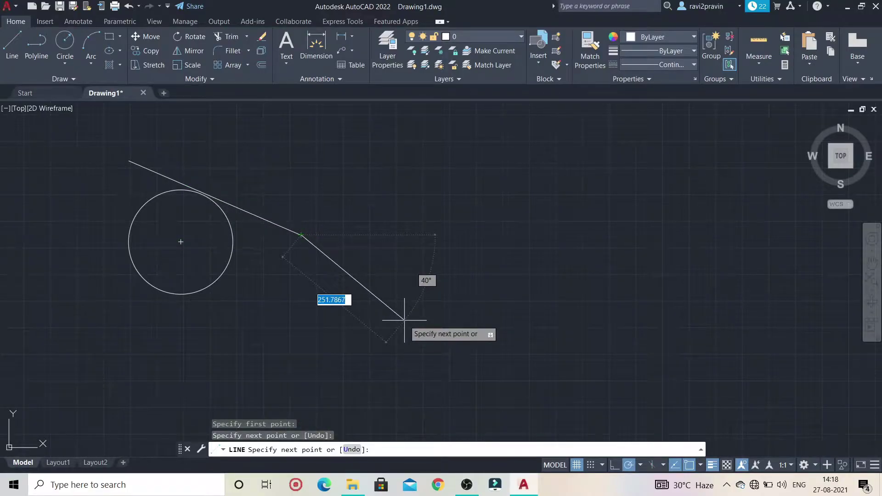
key(Escape)
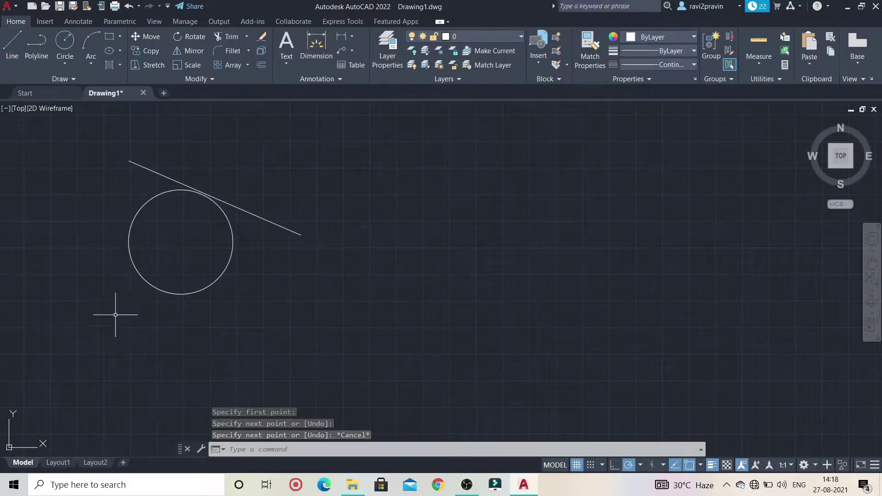
Erase the circle and the sloping line together
click(80, 143)
click(303, 321)
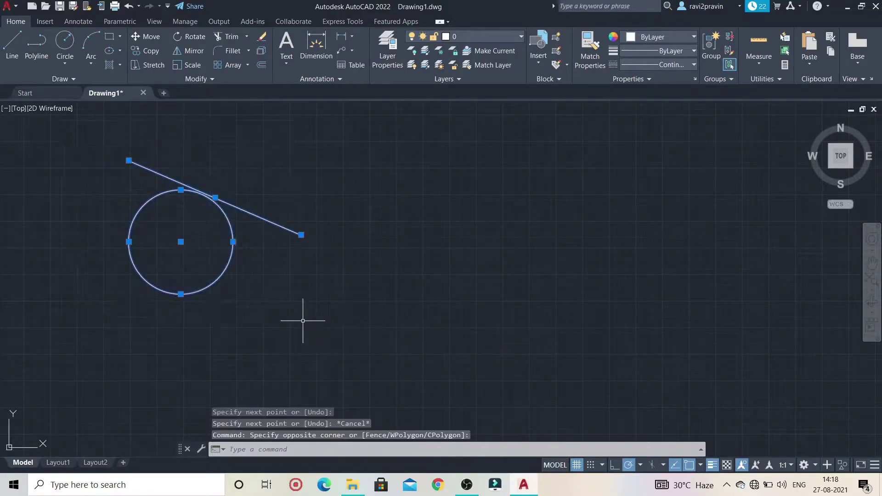
key(Delete)
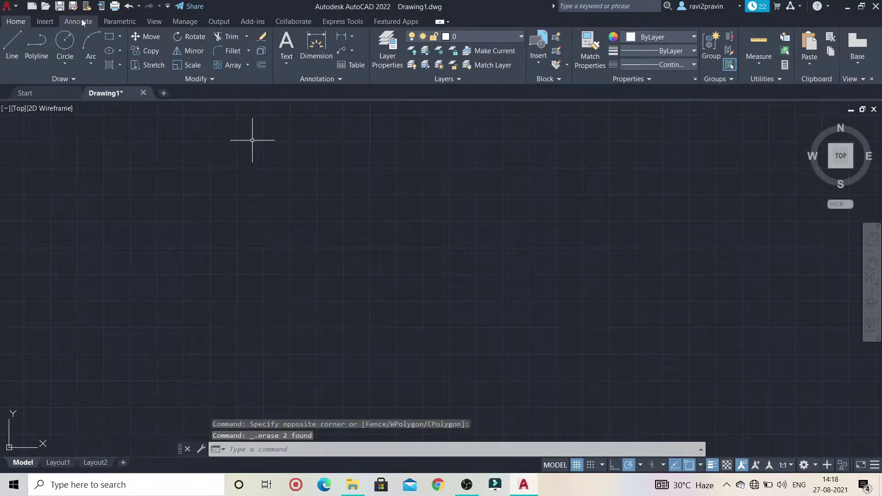
Draw a single line sloping gently down to the right near the middle of the drawing
click(120, 19)
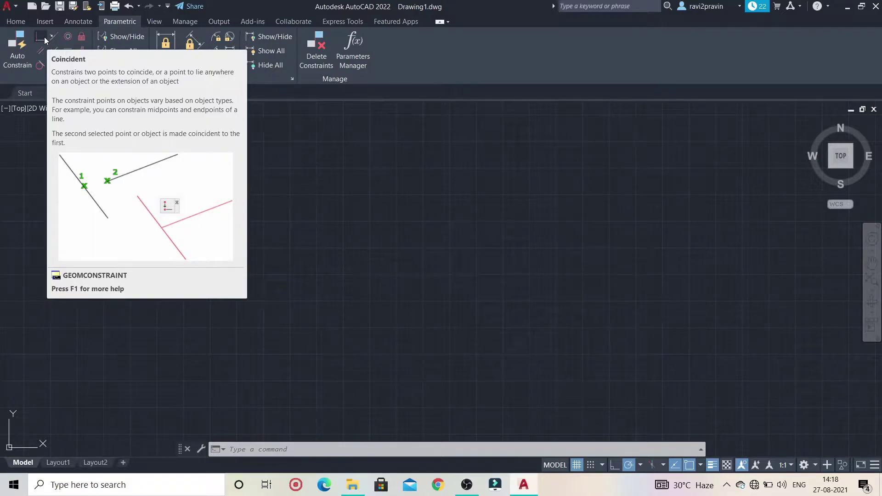
click(18, 21)
click(6, 47)
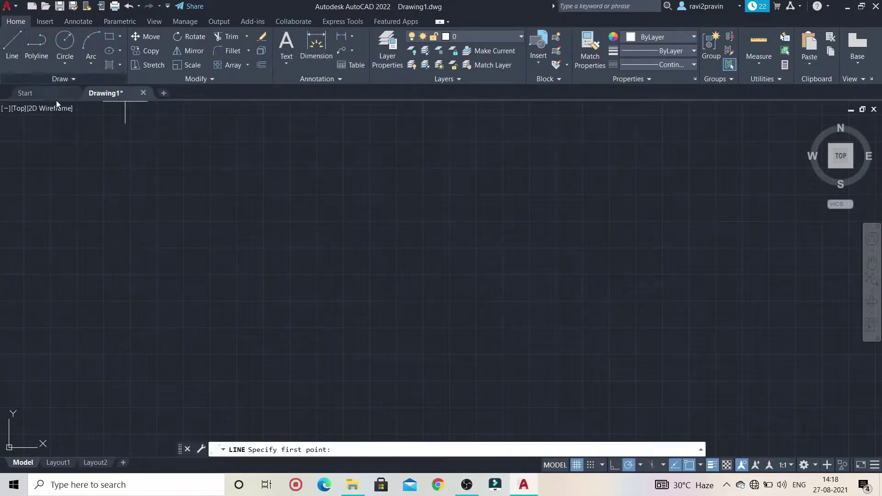
click(209, 257)
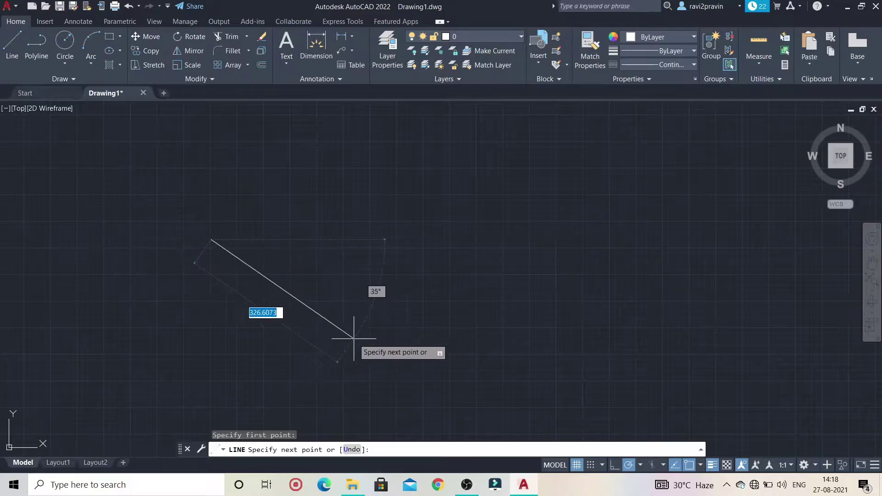
click(373, 308)
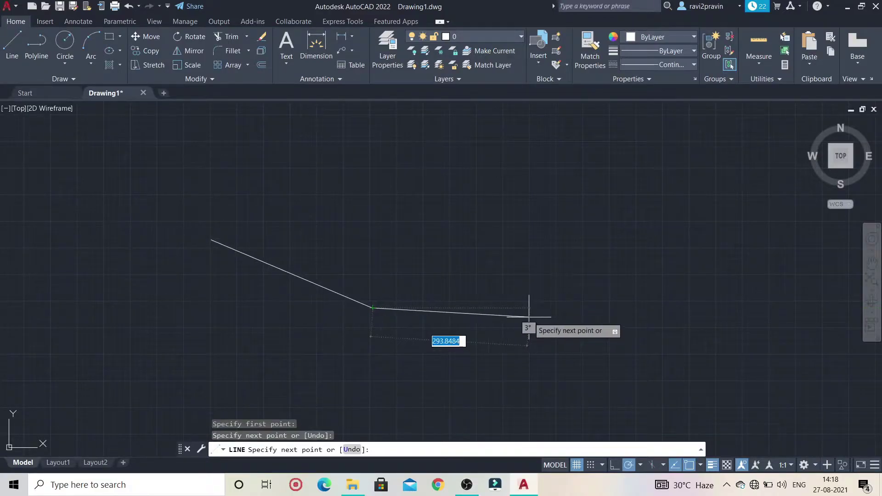
key(Escape)
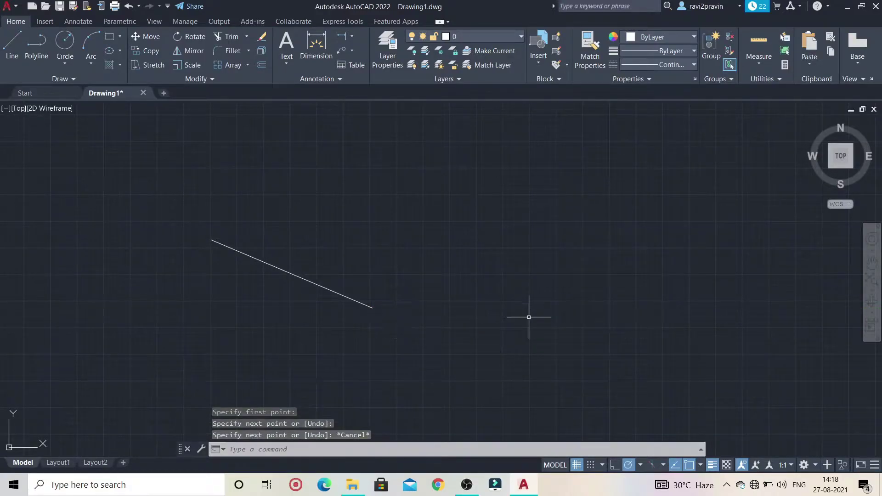
Draw a second, steeper line above the first, ending just short of the first line's midpoint
click(6, 44)
click(346, 162)
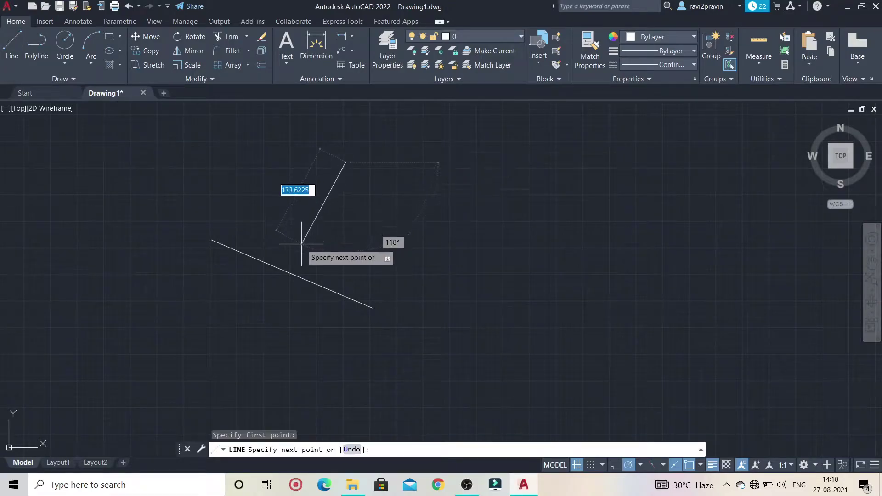
click(294, 256)
key(Escape)
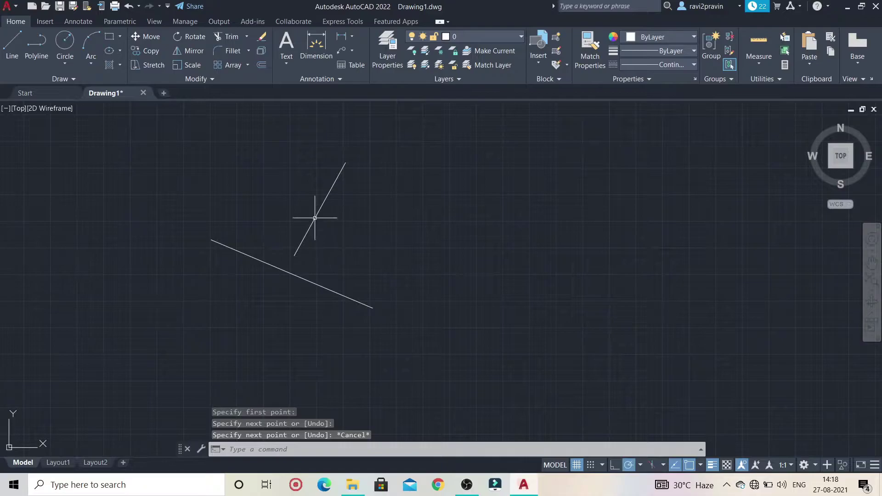
Apply a Coincident constraint between the steep line's lower endpoint and the midpoint of the gently sloping line
click(105, 23)
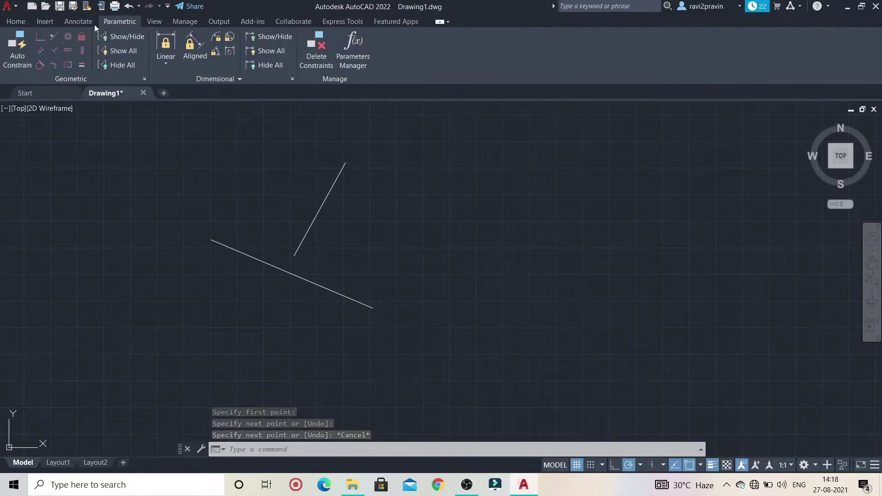
click(38, 37)
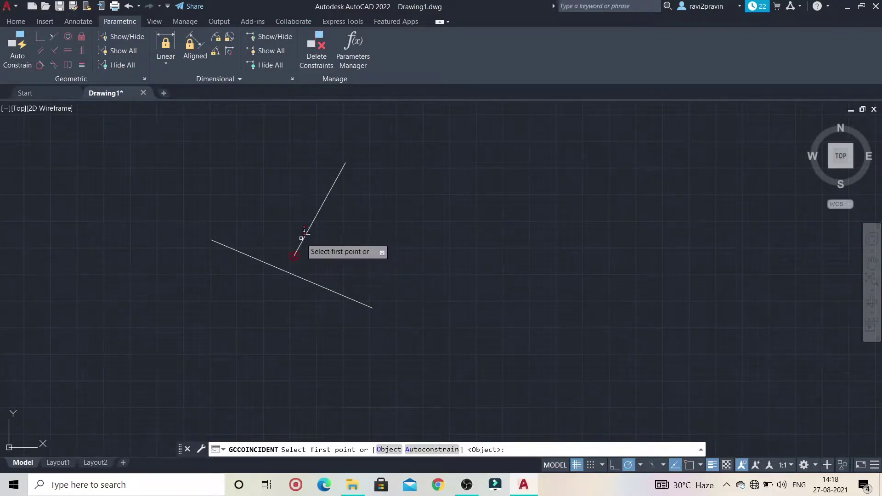
click(294, 254)
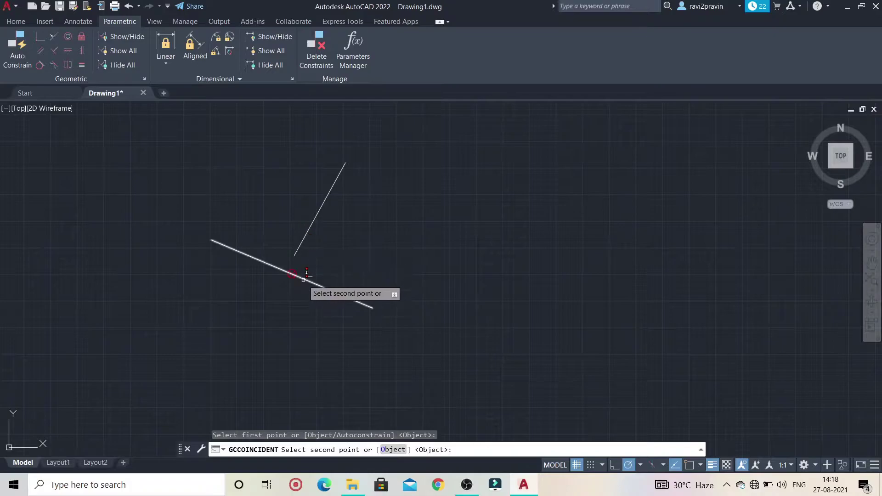
click(303, 276)
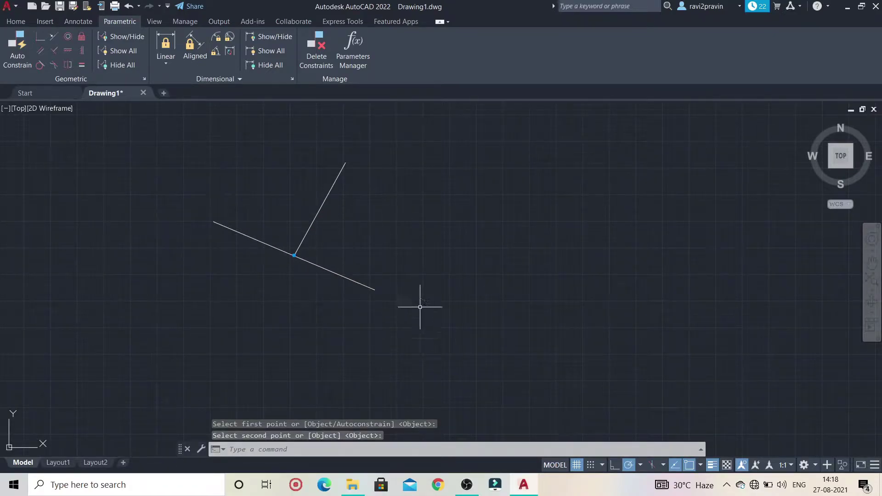
scroll(306, 229, up, 2)
scroll(276, 354, up, 2)
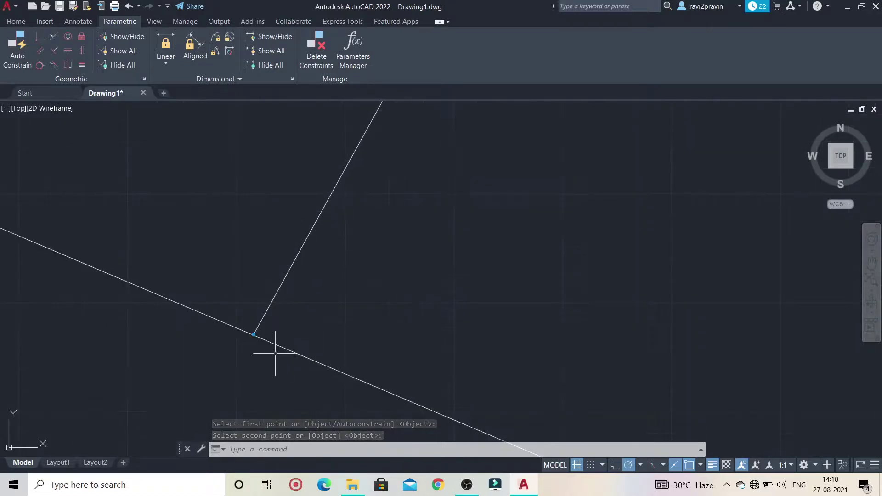
scroll(282, 399, up, 2)
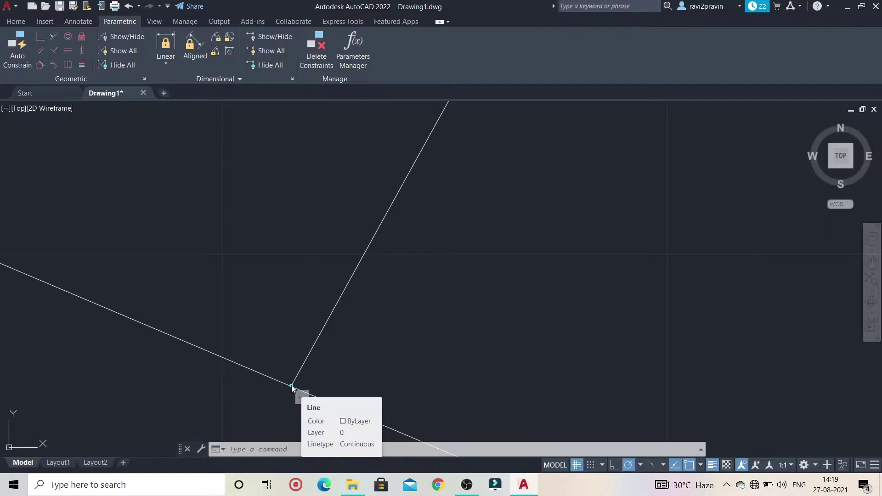
Erase the two lines joined by the coincident constraint
scroll(457, 400, down, 5)
scroll(503, 415, up, 4)
click(459, 395)
click(343, 241)
key(Delete)
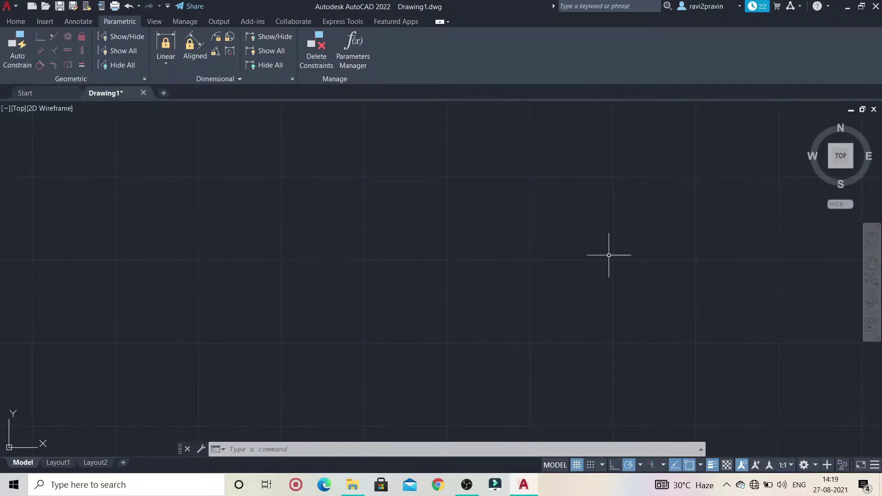
Draw a single horizontal line in the left part of the empty drawing
click(16, 21)
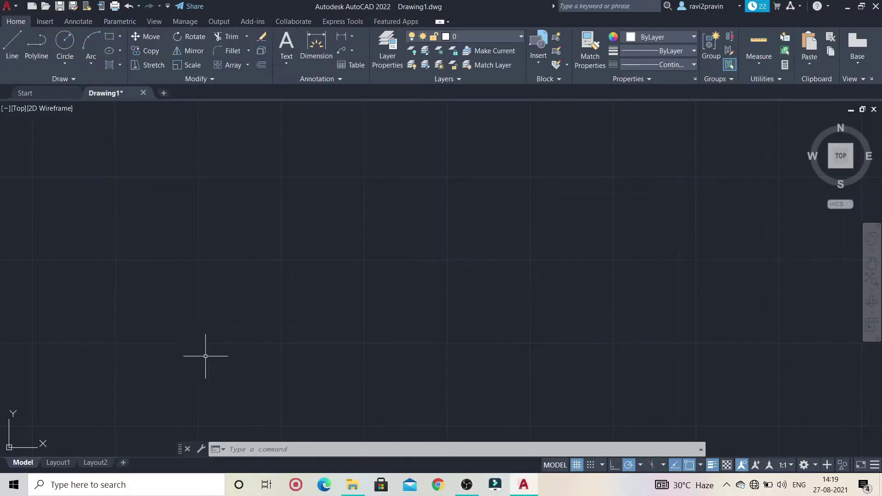
click(12, 45)
click(120, 242)
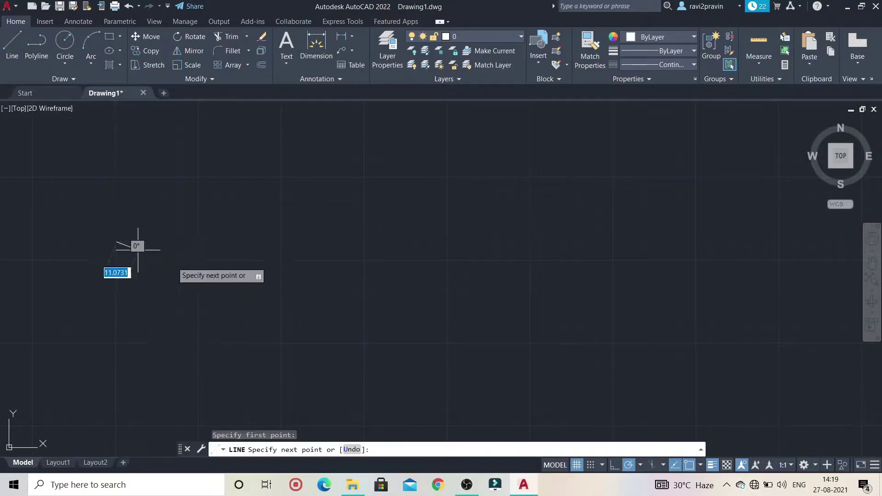
click(294, 242)
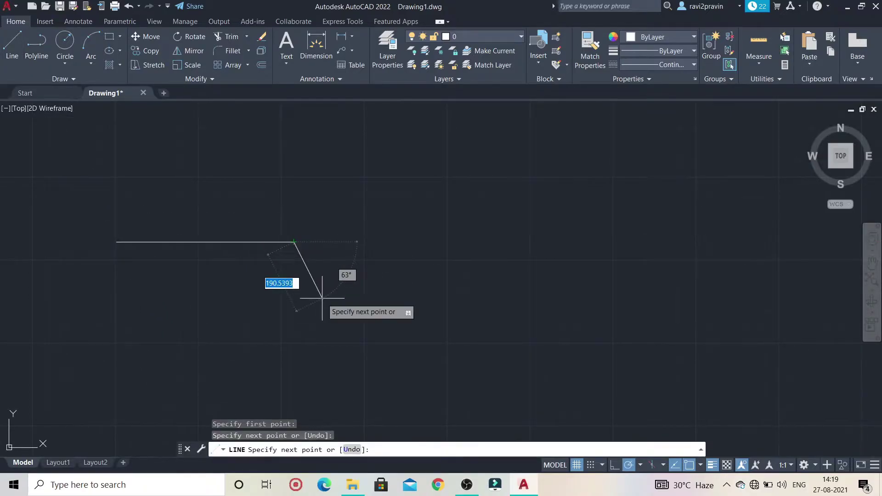
key(Escape)
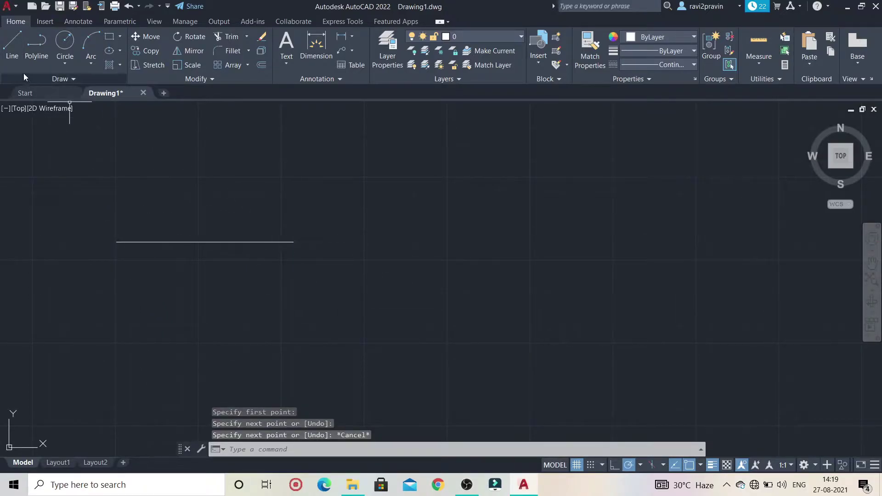
Draw a second, longer horizontal line slightly below the first and shifted to the right, partly overlapping its span
click(12, 45)
click(216, 280)
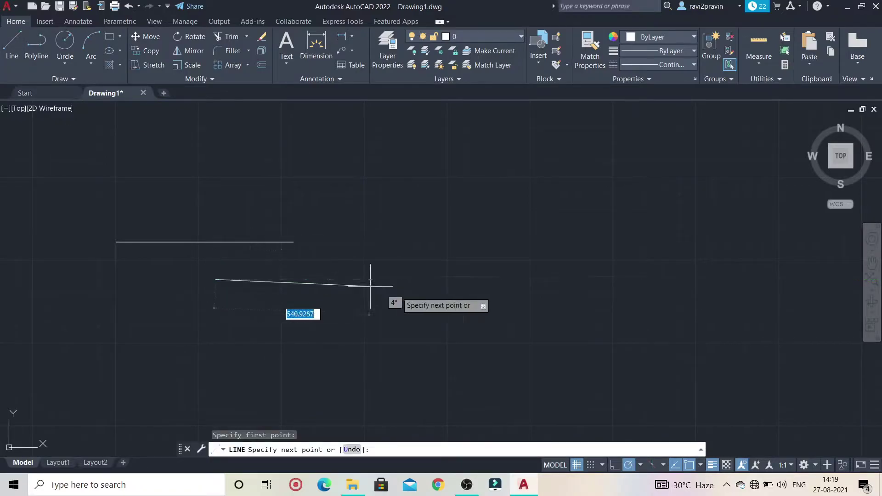
click(498, 279)
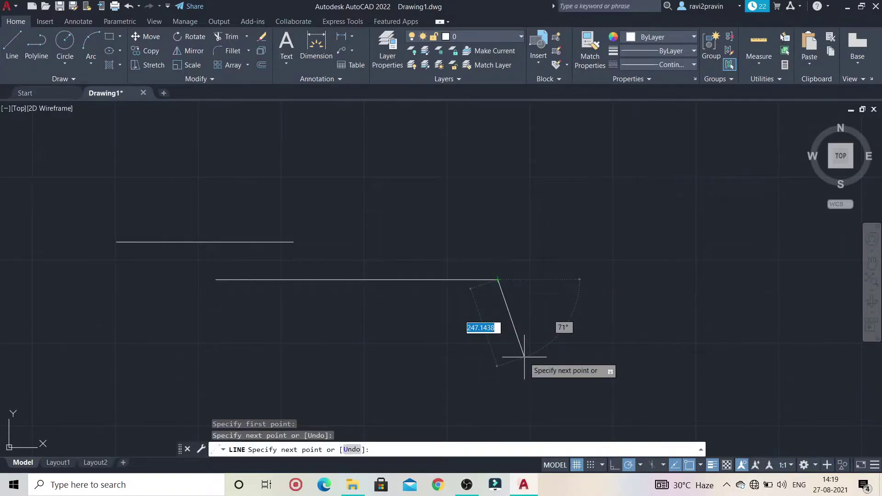
key(Escape)
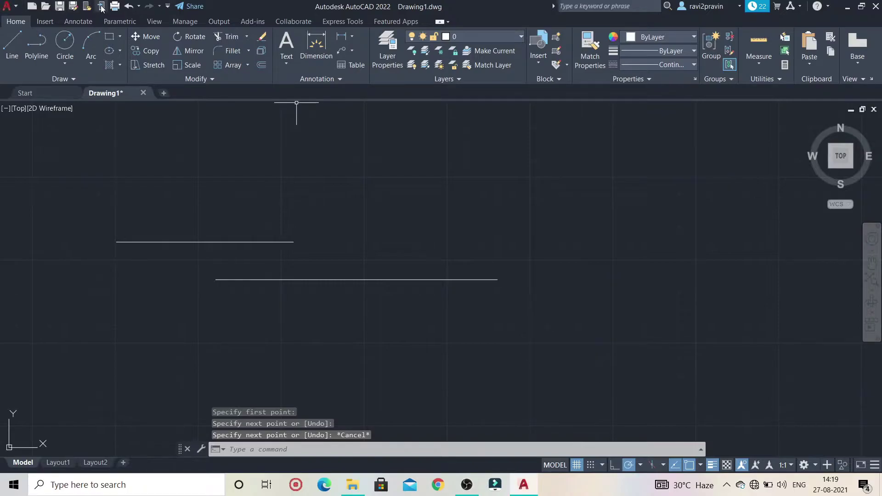
Apply a Collinear constraint that aligns the longer lower line with the shorter upper line
click(120, 21)
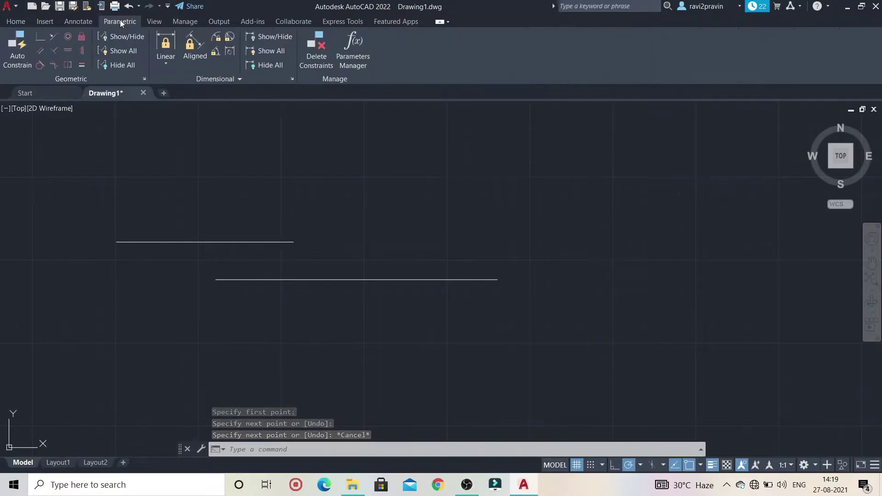
click(54, 37)
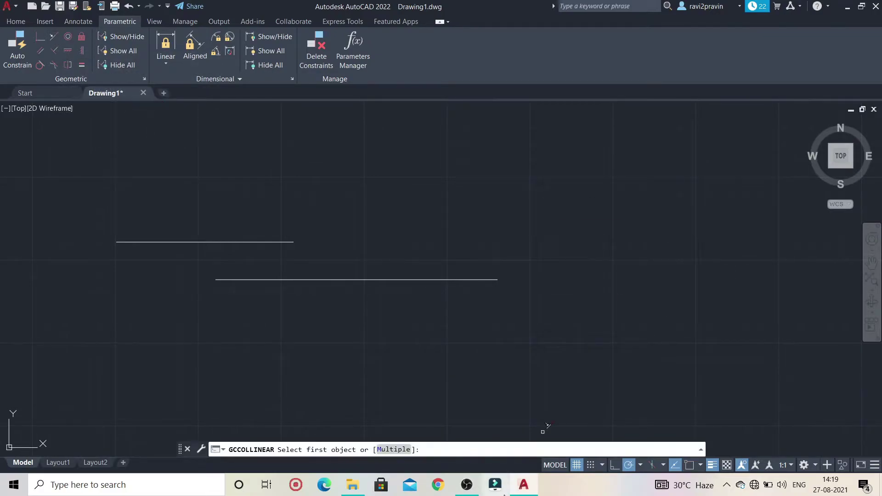
click(248, 241)
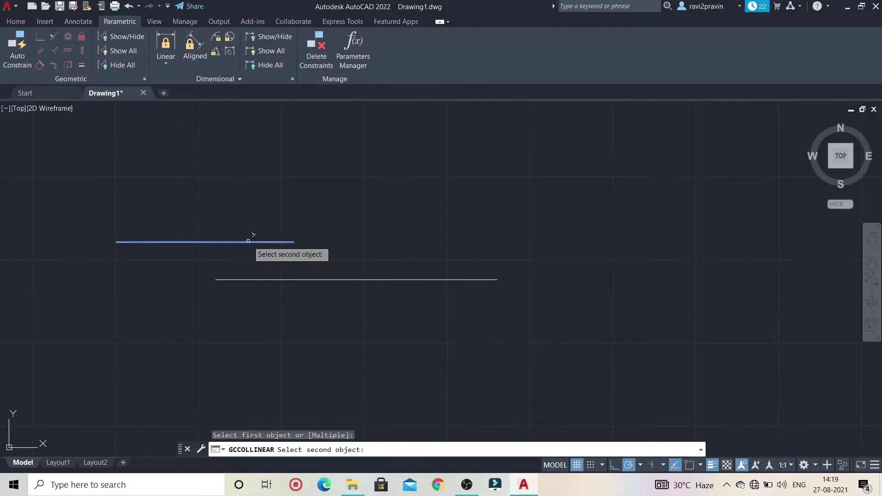
click(339, 278)
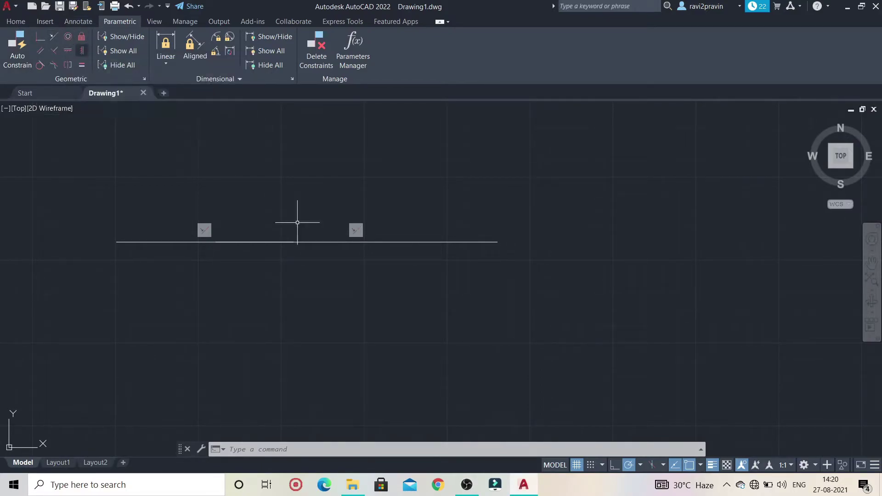
Erase the two lines joined by the collinear constraint
click(514, 266)
click(53, 195)
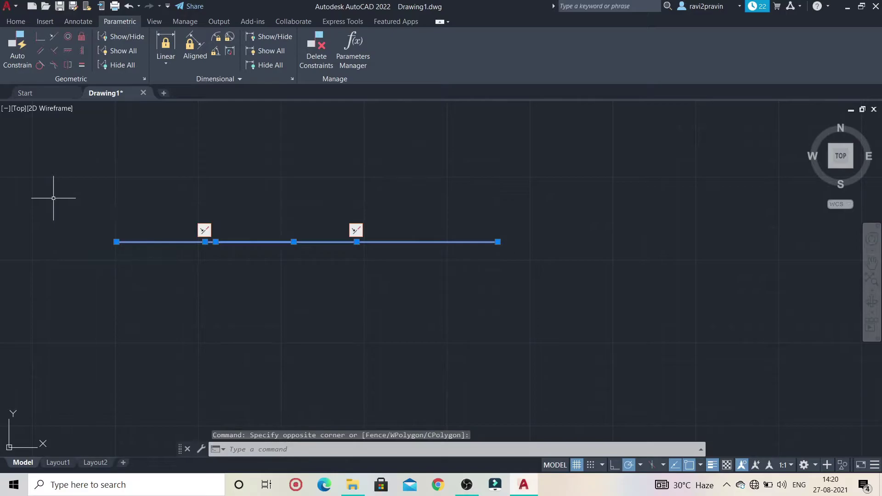
key(Delete)
Draw two overlapping circles side by side, the left one about 182.5 in radius and the right one about 172
click(16, 21)
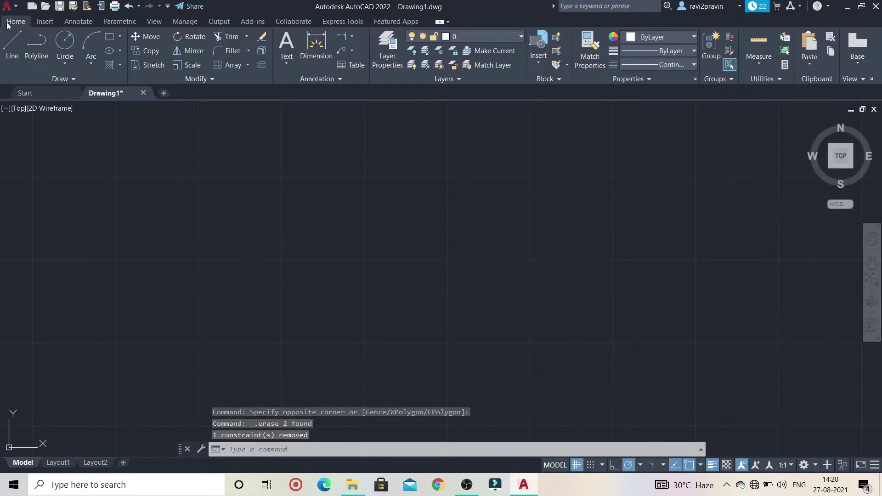
click(68, 36)
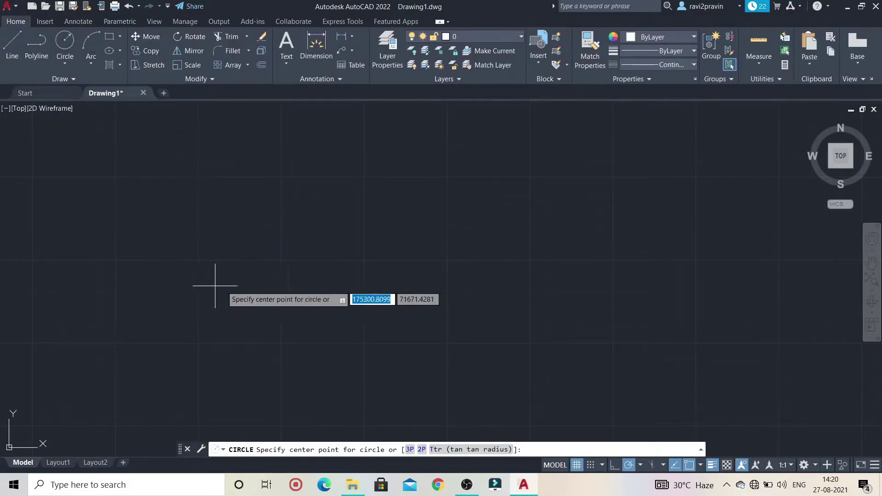
click(317, 258)
click(345, 206)
key(space)
click(359, 264)
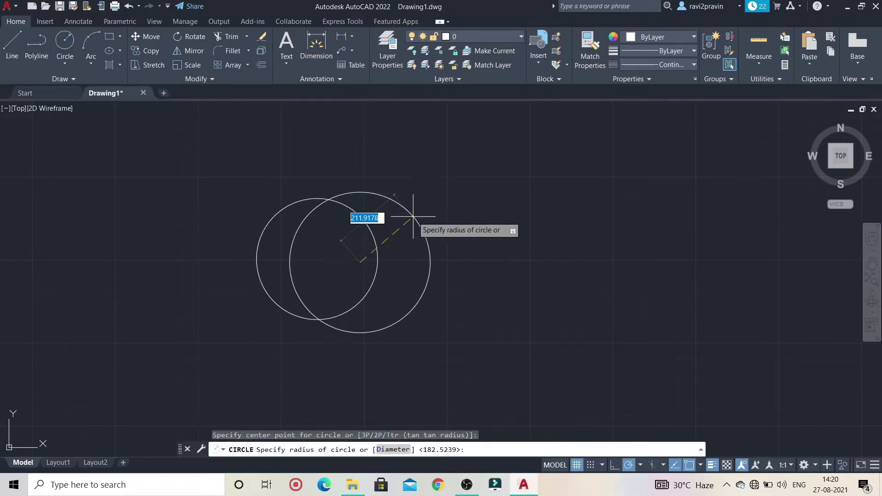
click(407, 230)
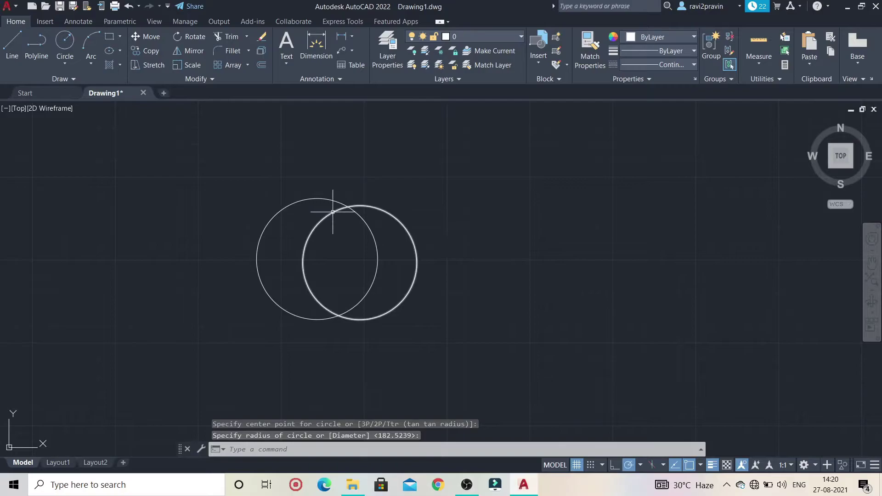
Draw a third, much smaller circle inside the overlap of the two large circles
click(64, 42)
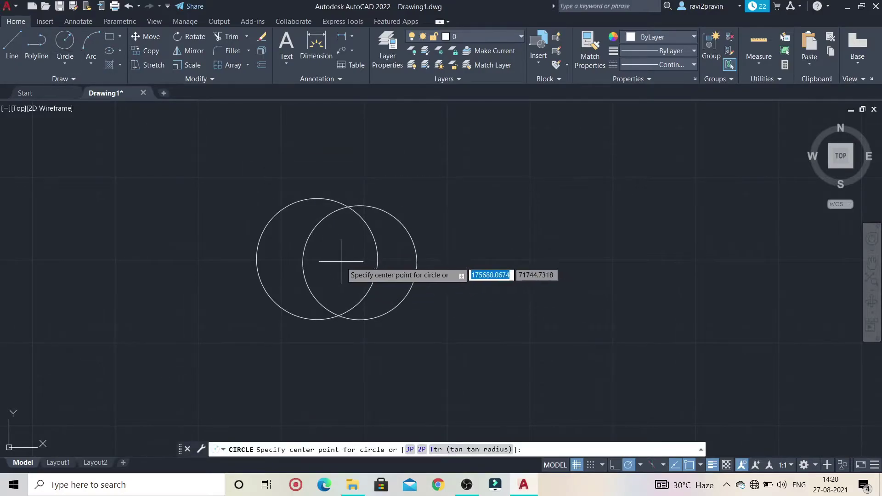
click(338, 261)
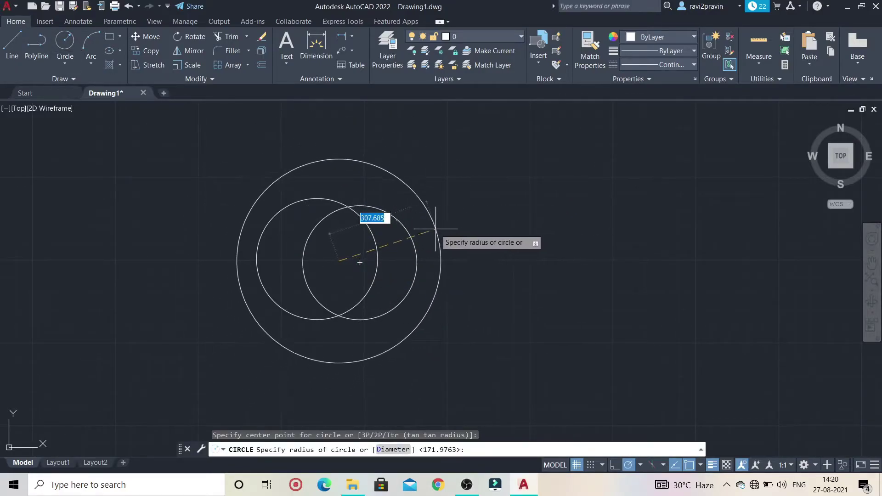
click(357, 252)
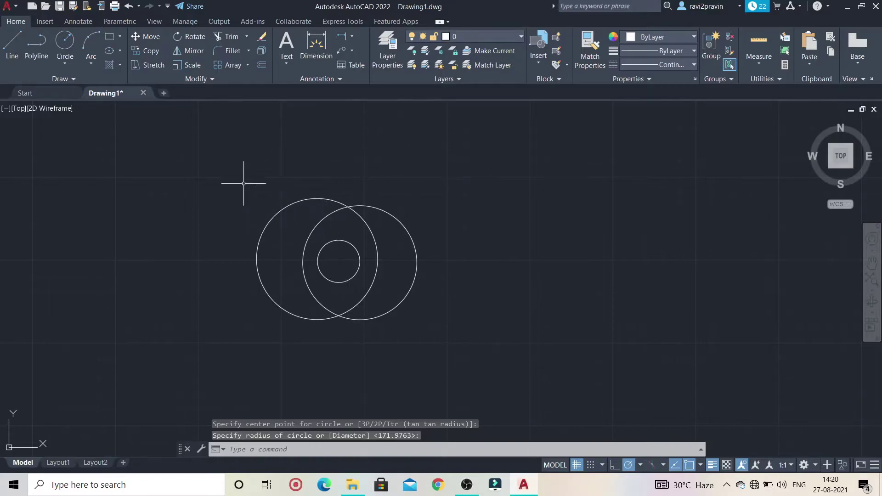
Apply a Concentric constraint that centres the right large circle on the small circle
click(120, 22)
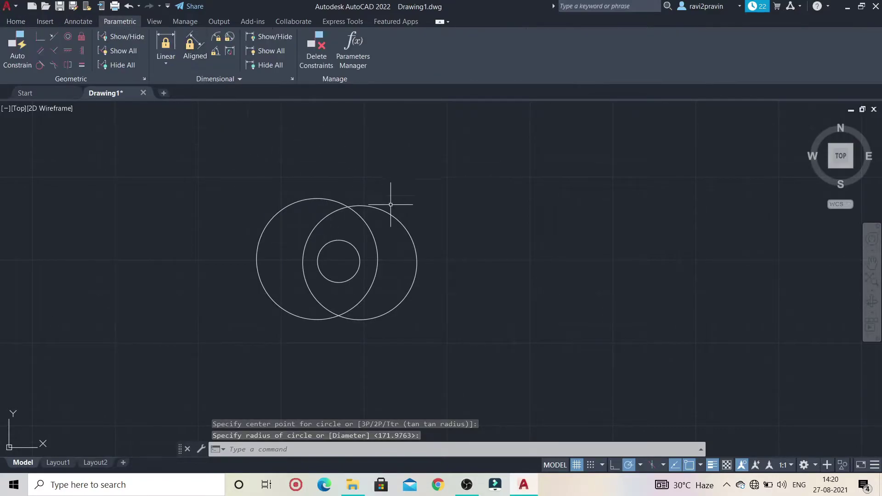
click(66, 36)
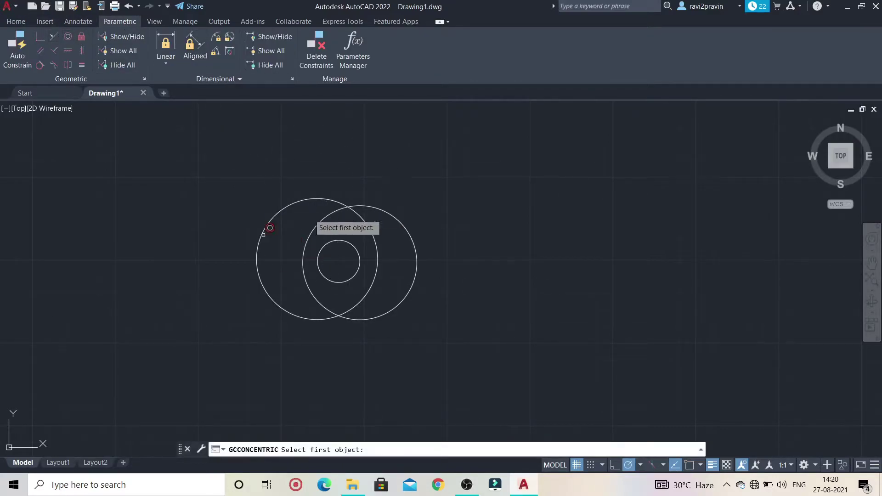
click(347, 241)
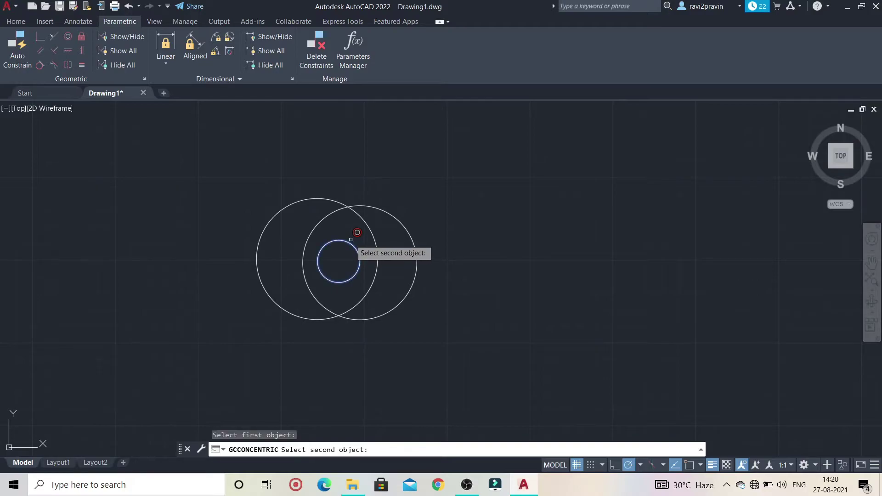
click(368, 206)
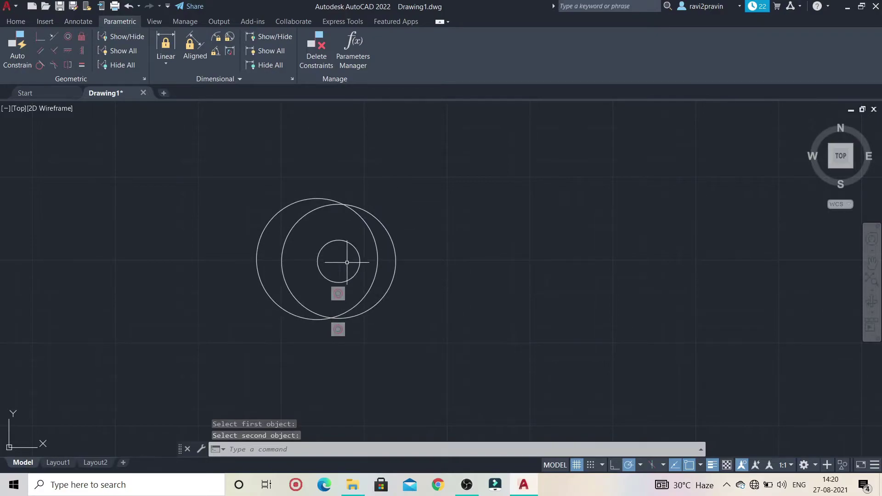
Apply a Concentric constraint that centres the left large circle on the small circle
click(71, 37)
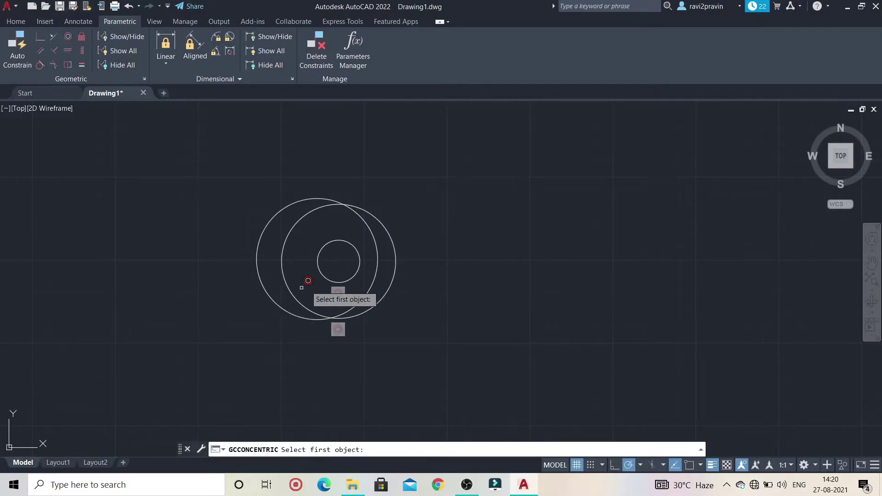
click(344, 240)
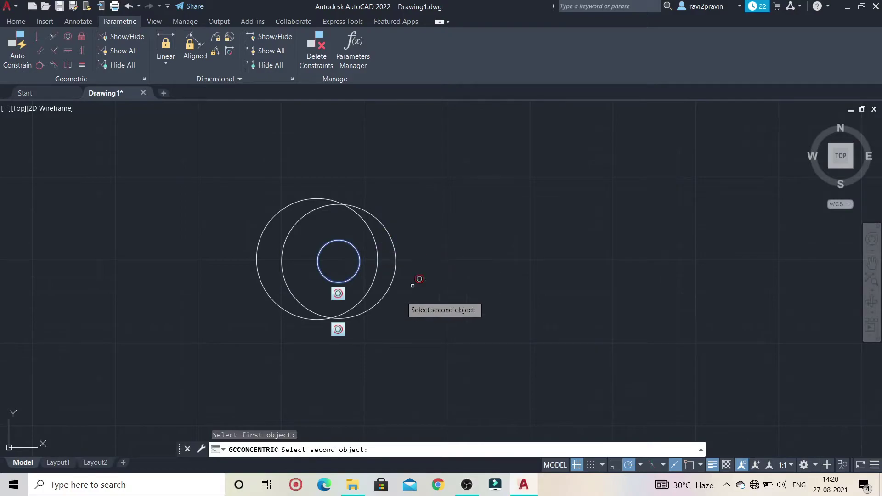
click(312, 198)
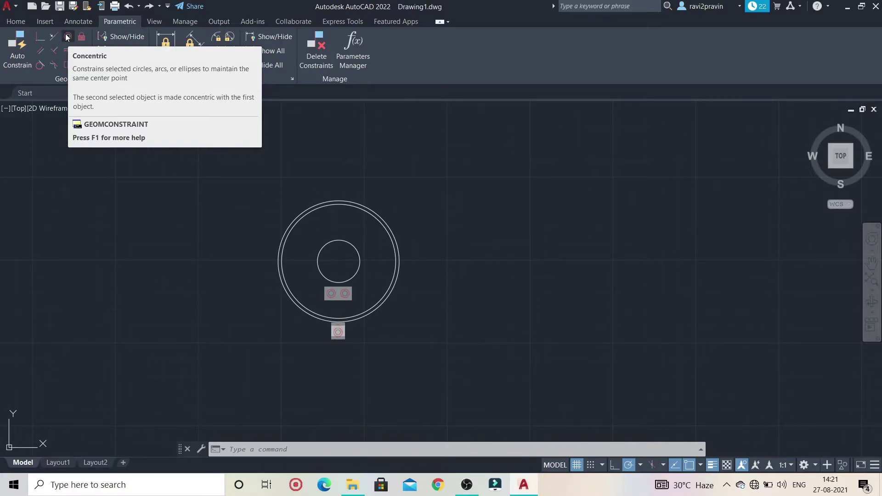
Erase the three concentric circles
click(68, 36)
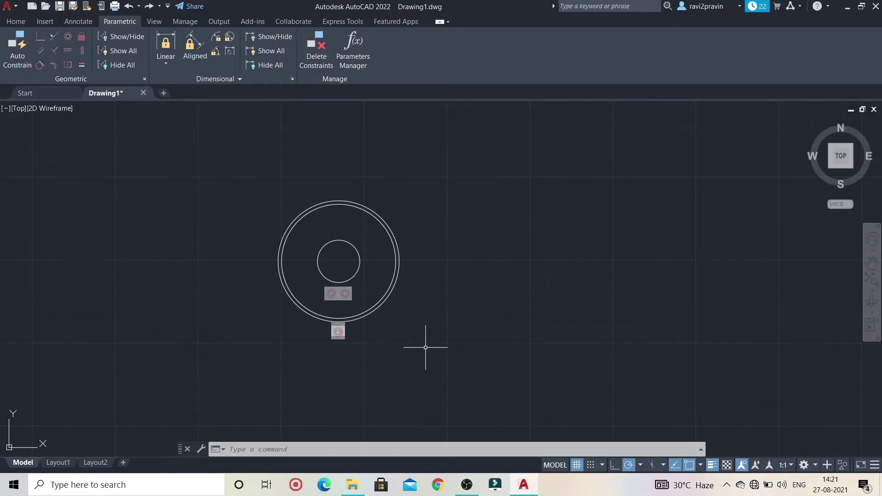
click(459, 351)
click(247, 182)
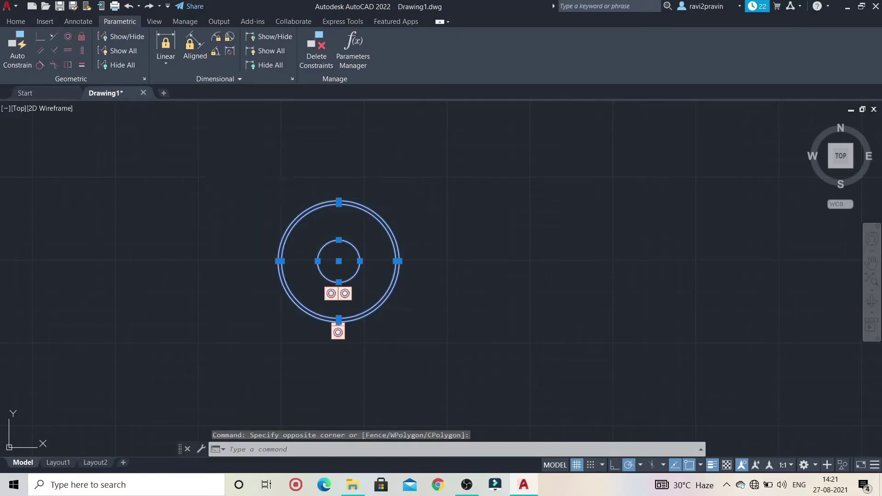
key(Delete)
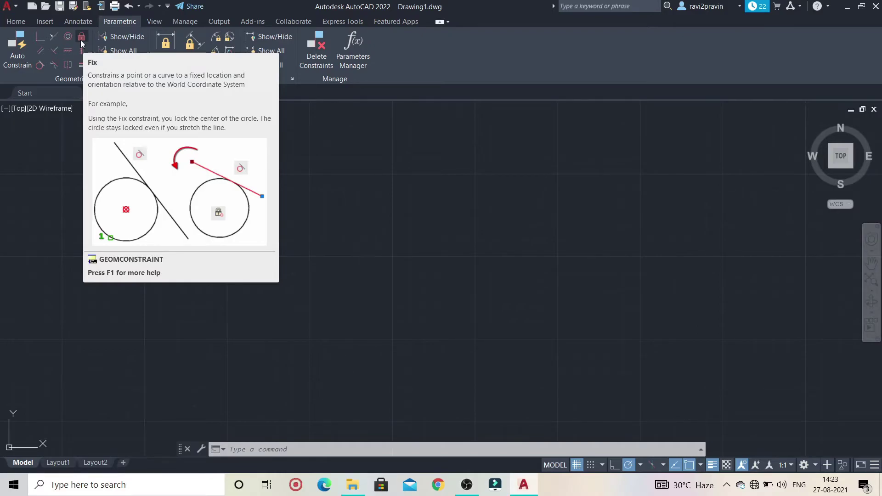
Draw a single circle in the left half of the empty drawing
click(15, 21)
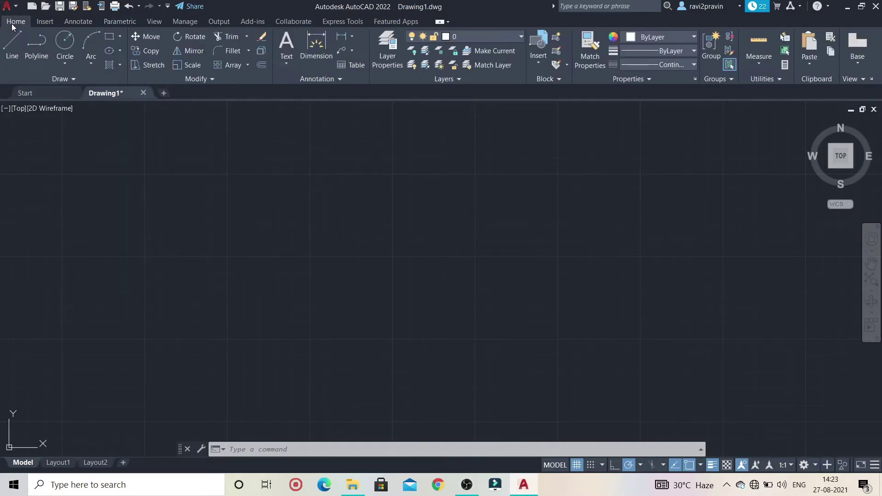
click(65, 42)
click(291, 264)
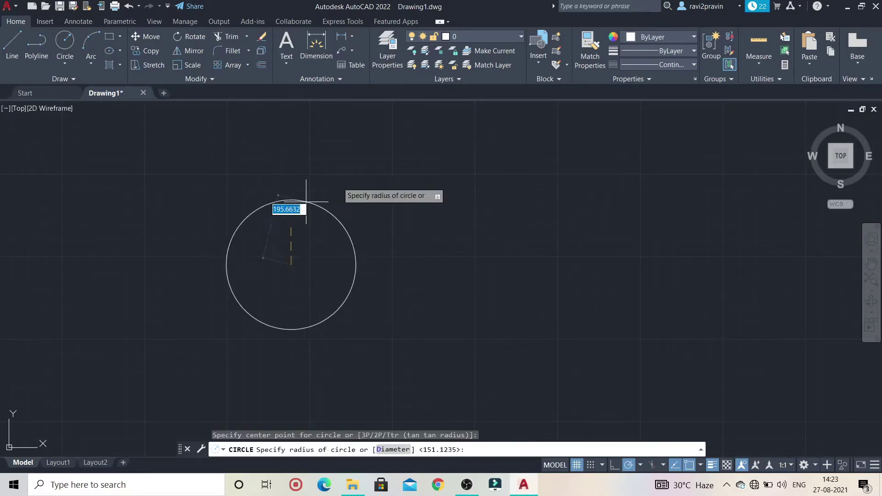
click(318, 199)
Draw one line sloping down from above the circle to its lower right, cutting across the circle's upper-right edge
text(l)
key(Return)
click(245, 153)
click(463, 304)
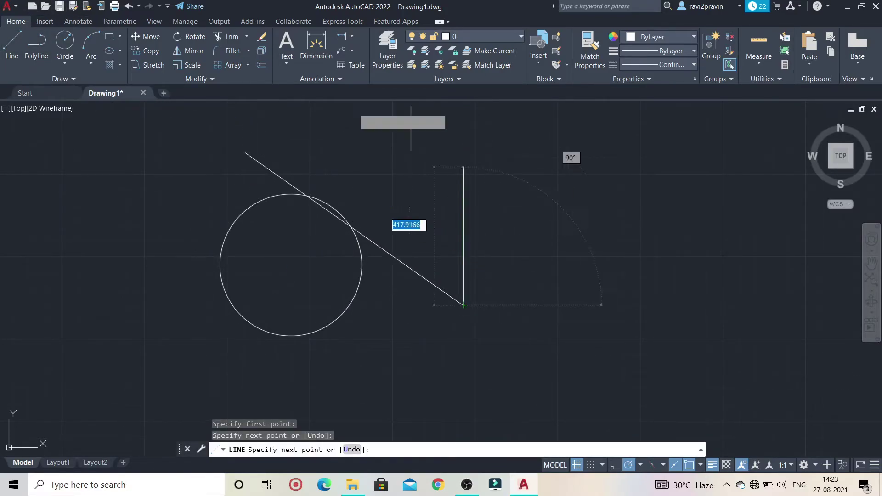
key(Escape)
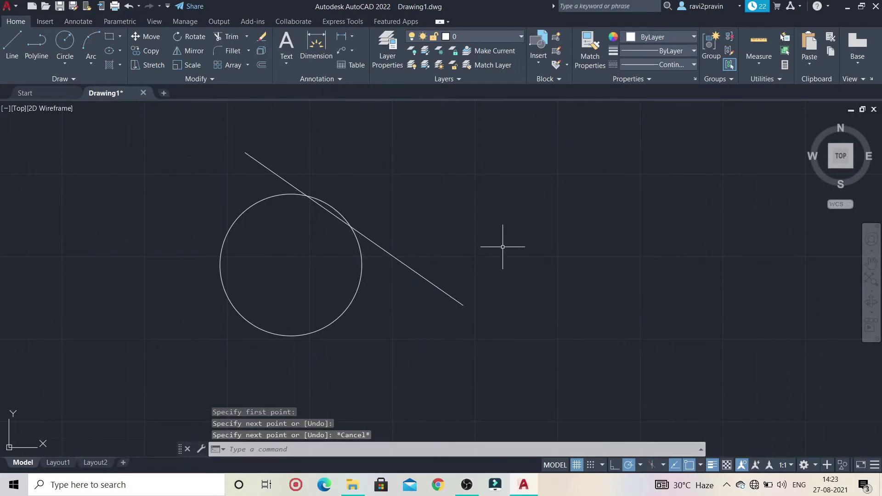
Apply a Fix constraint to the circle's centre point
click(120, 21)
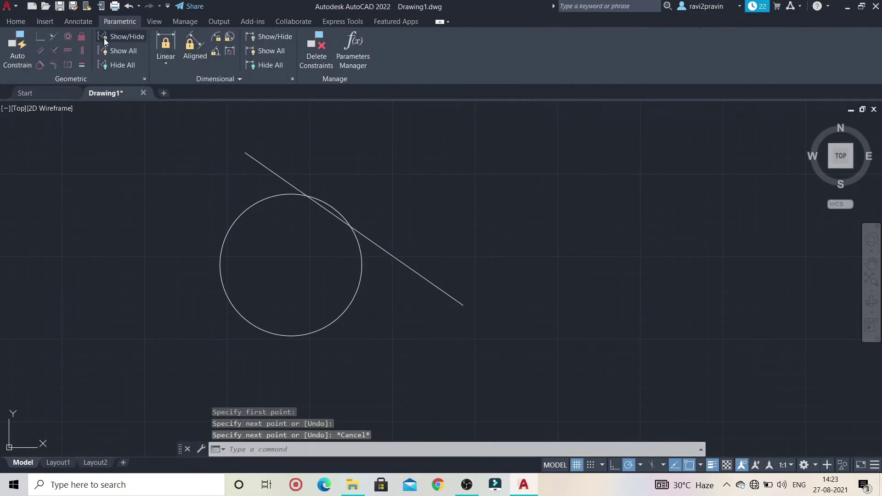
click(84, 39)
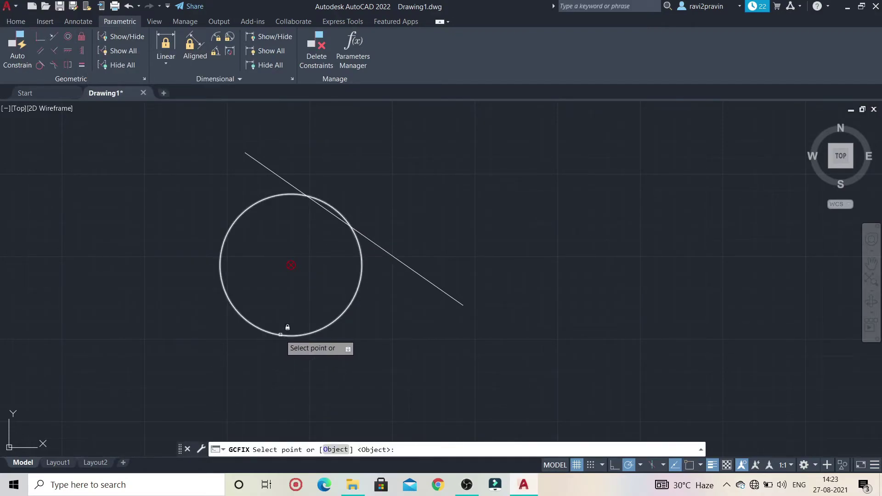
click(281, 334)
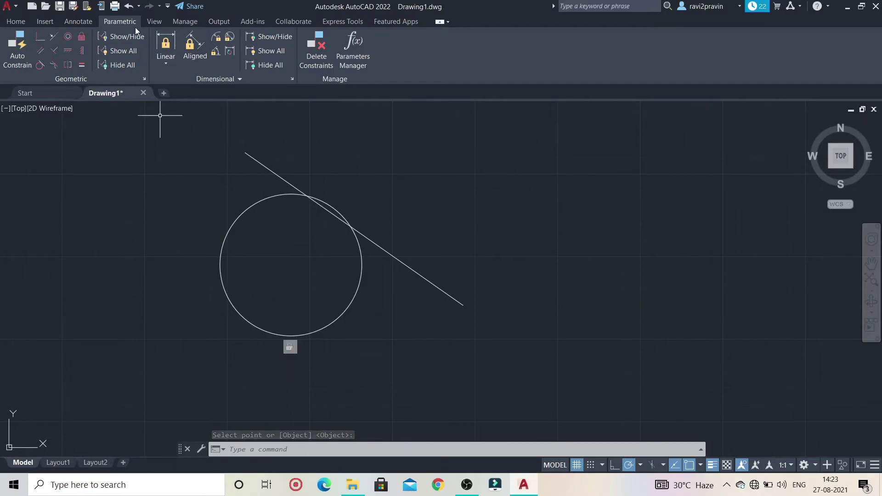
Try to move the fixed circle horizontally far to the right, using its centre as the base point
click(16, 23)
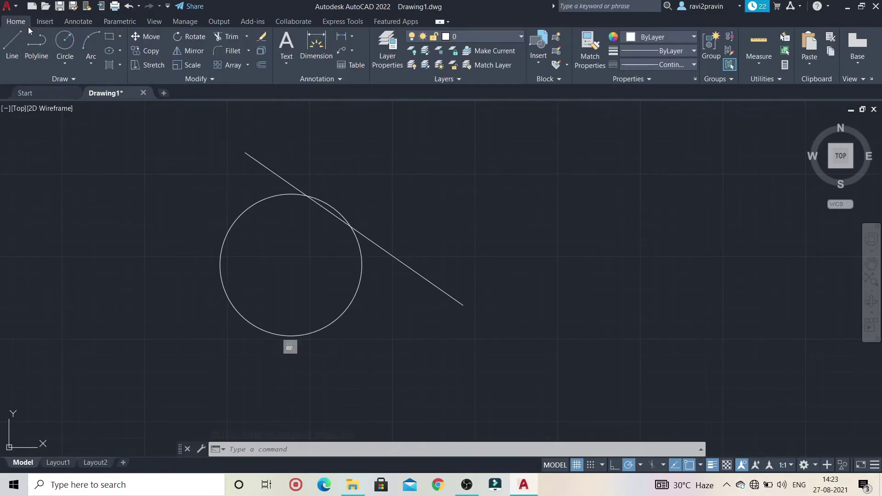
click(150, 38)
click(351, 299)
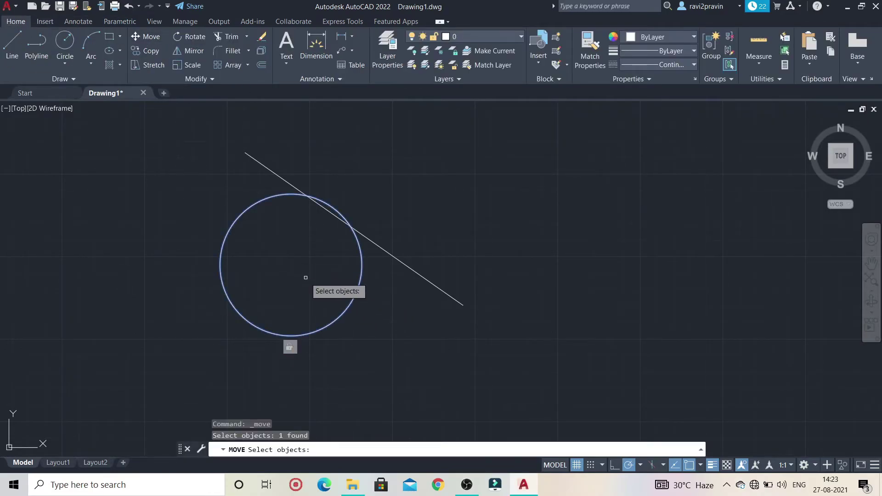
key(Return)
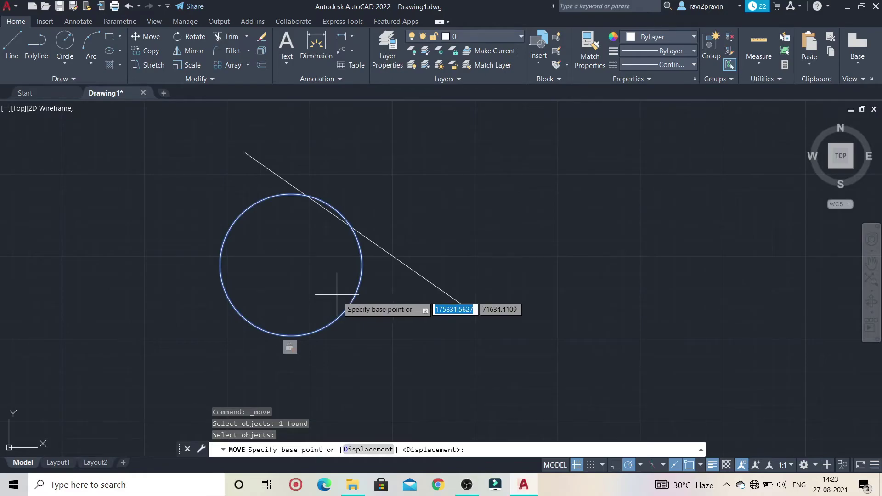
click(291, 264)
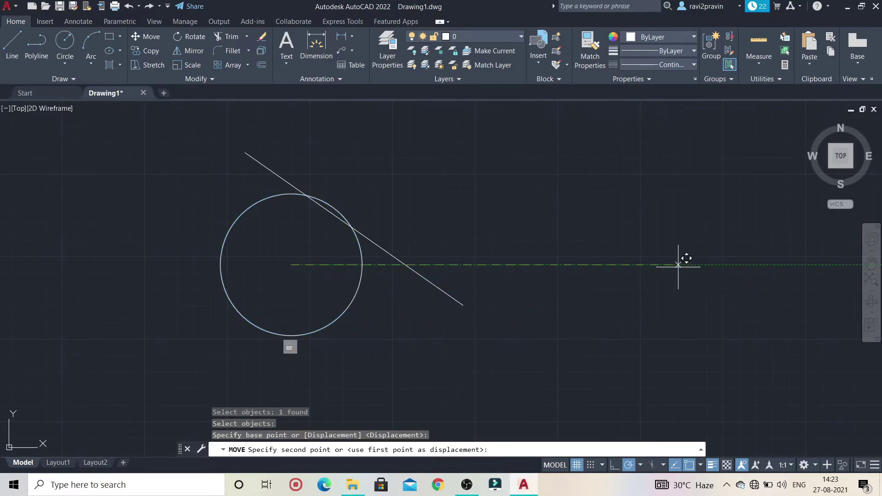
click(674, 266)
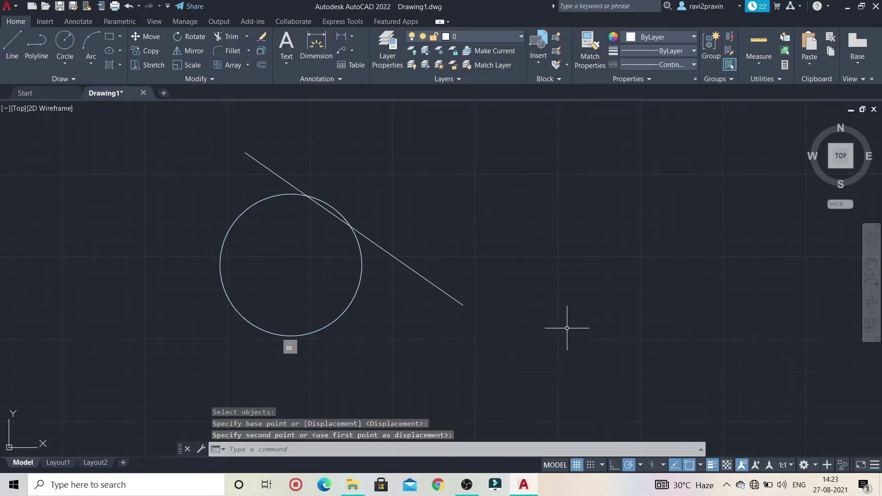
Apply a Fix constraint to the upper-left endpoint of the sloping line
click(120, 21)
click(80, 37)
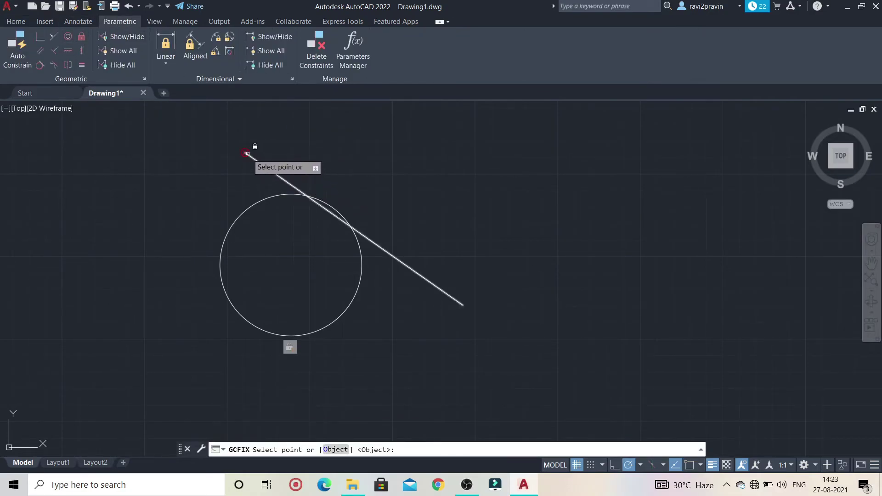
click(247, 153)
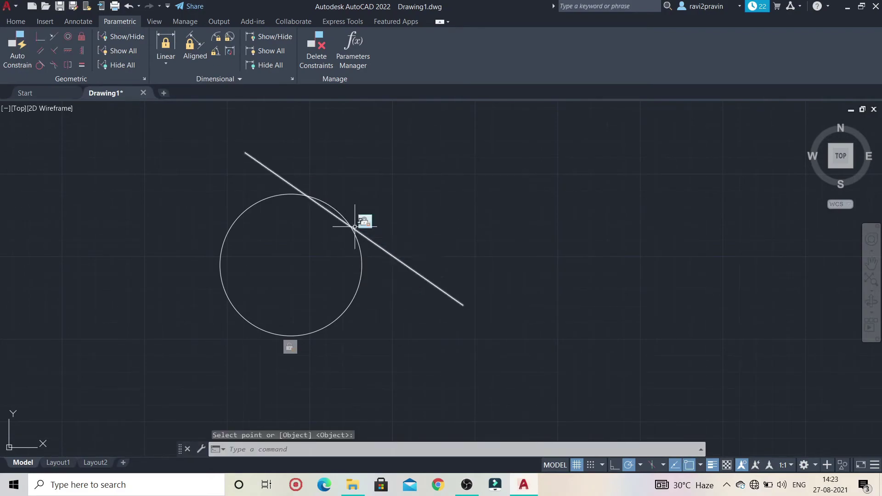
Move the sloping line from its fixed upper-left endpoint to a point just right of the circle, level with the circle's centre
click(16, 22)
click(147, 39)
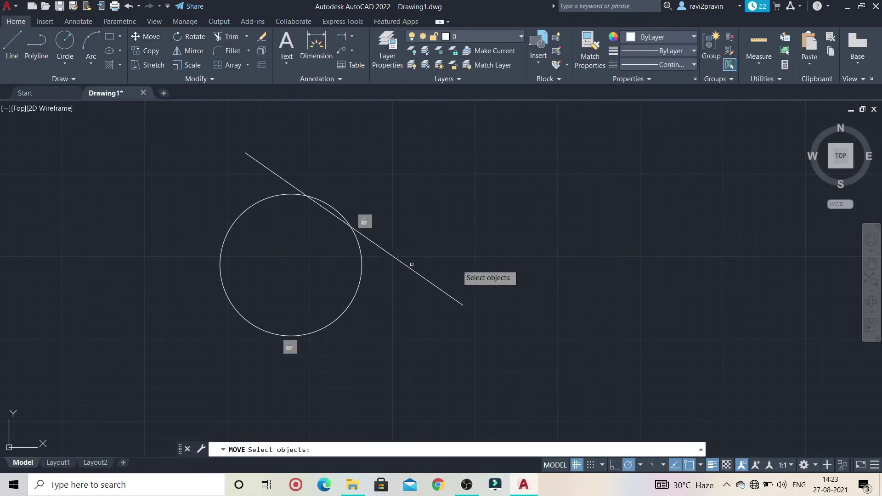
click(415, 272)
key(Return)
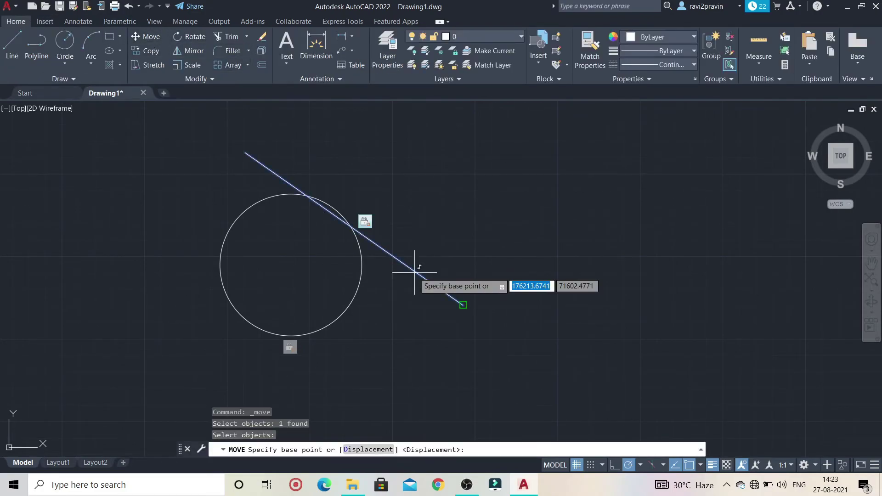
click(246, 152)
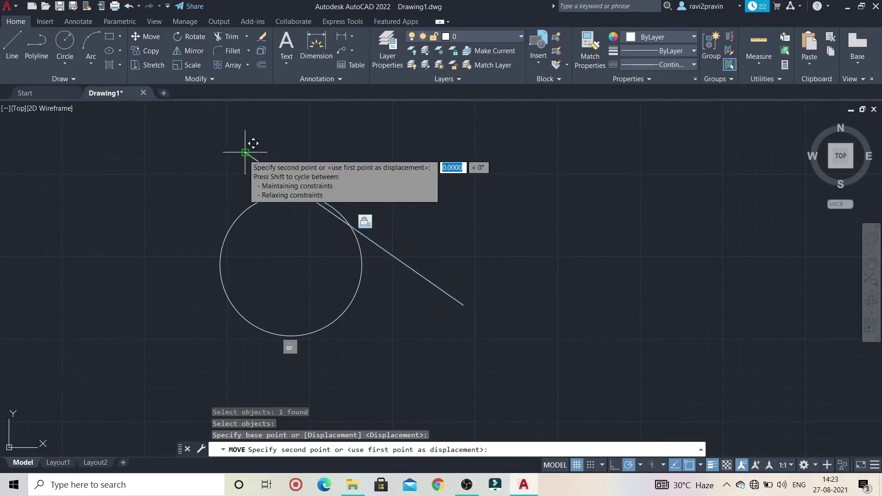
click(403, 266)
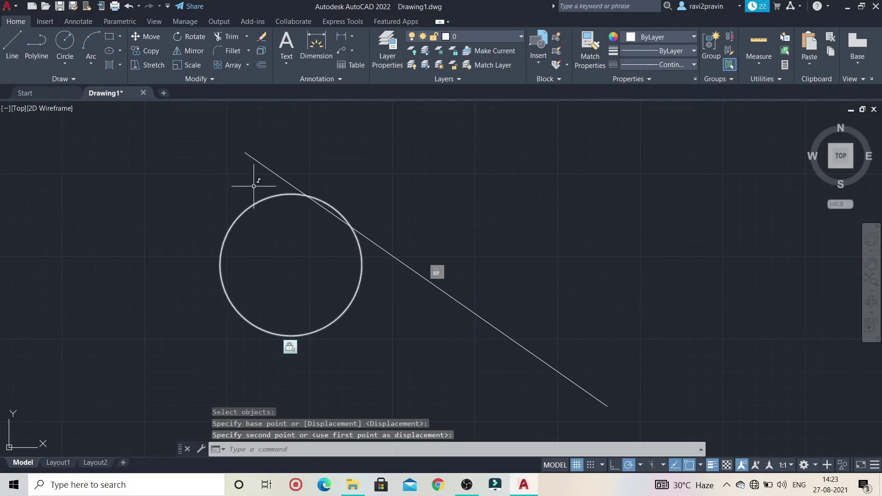
Move the sloping line to the upper left, past the circle, using its lower intersection with the circle as the base point
click(157, 39)
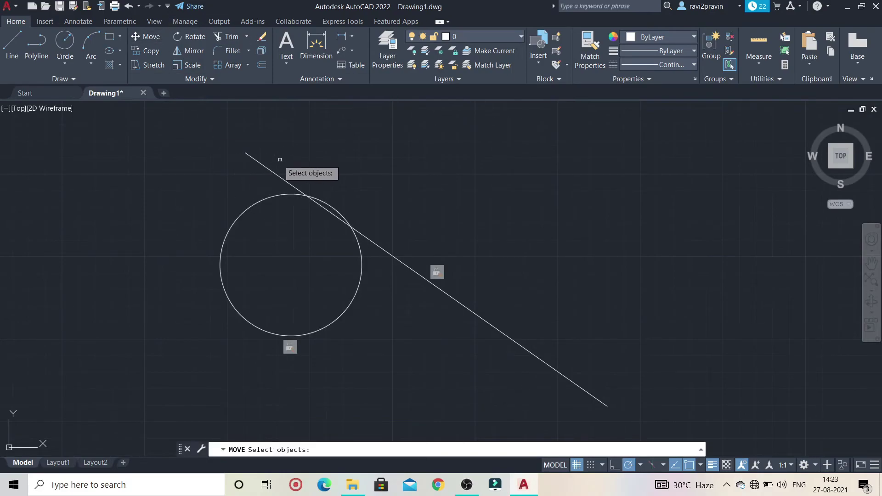
click(269, 167)
key(Return)
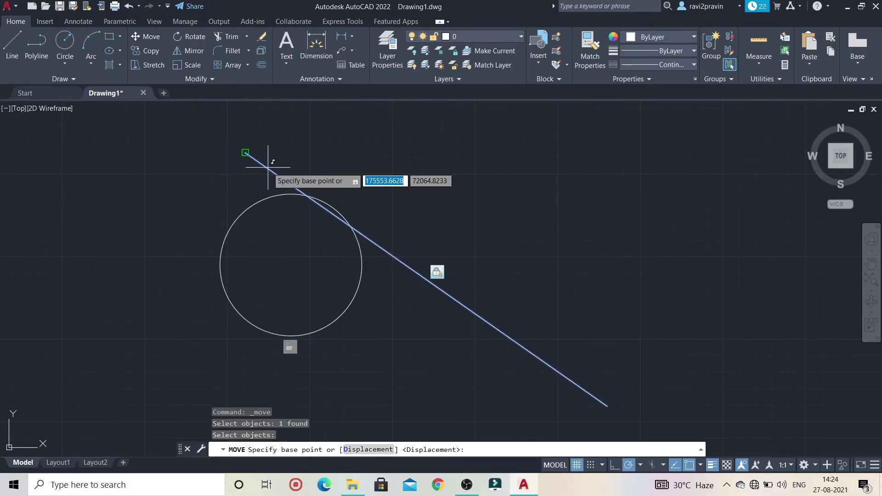
click(351, 226)
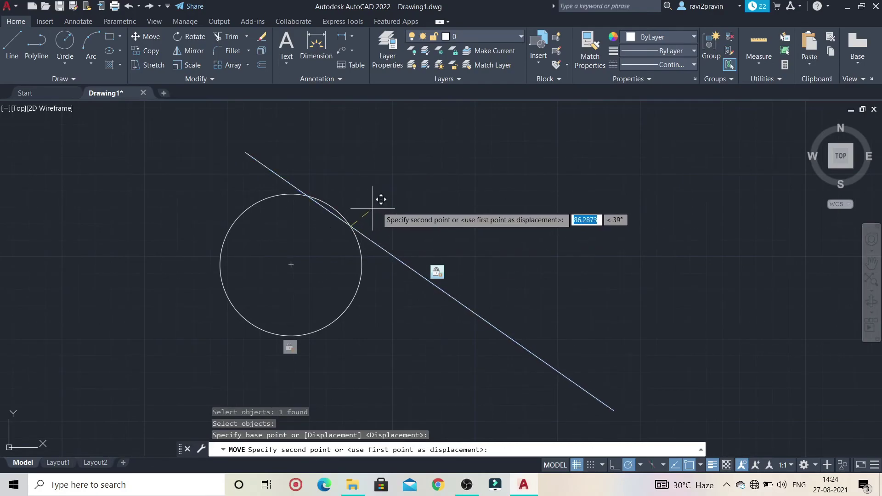
click(147, 173)
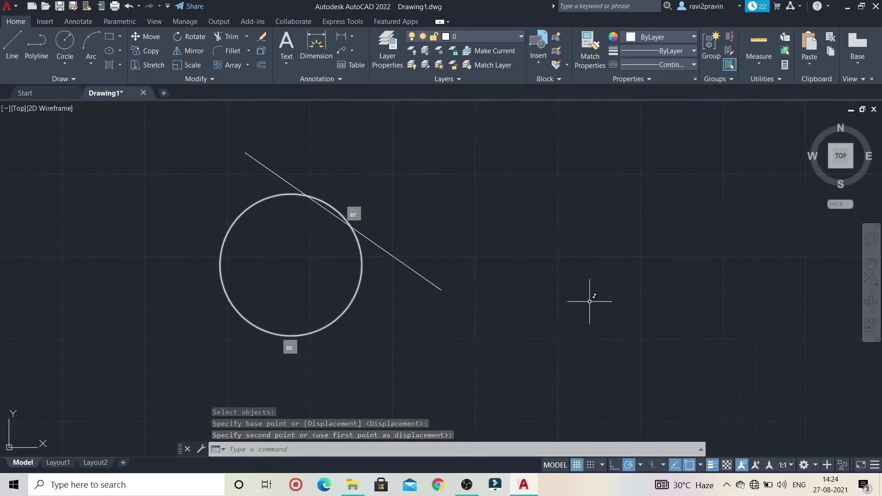
Move the sloping line almost straight upward, using its free lower-right endpoint as the base point
click(146, 36)
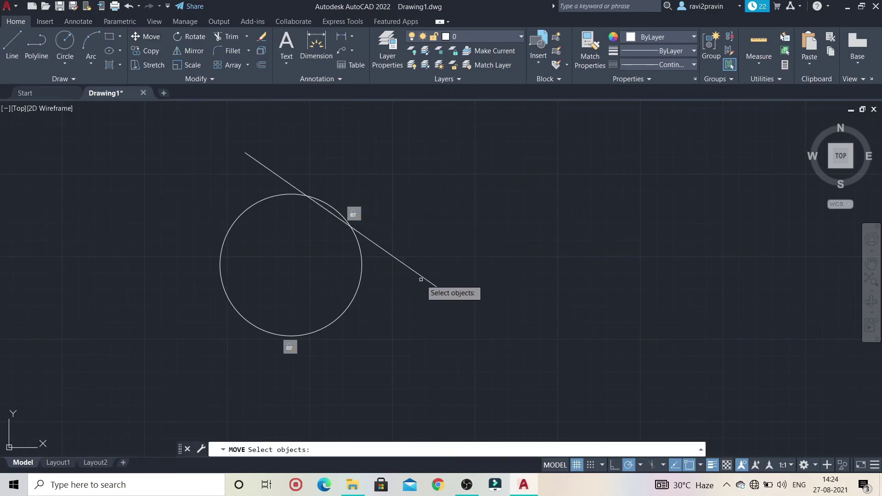
click(423, 278)
key(Return)
scroll(427, 281, up, 2)
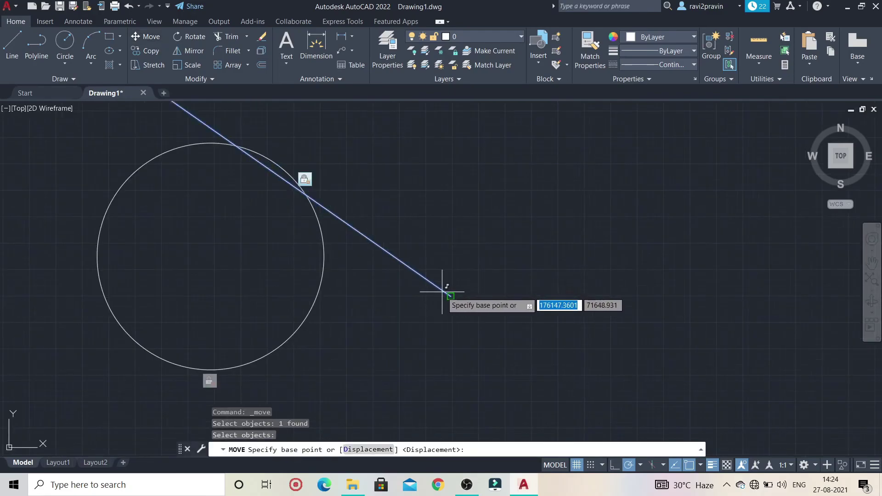
click(450, 296)
click(439, 148)
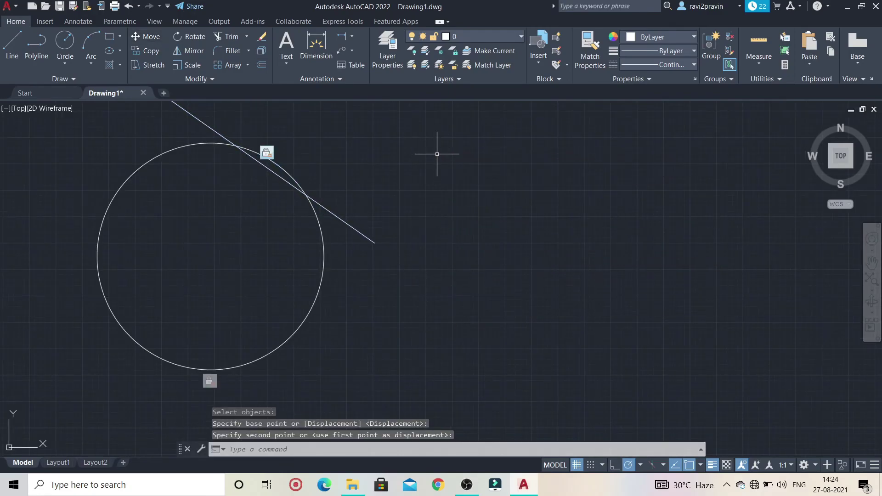
scroll(473, 397, down, 4)
scroll(432, 312, down, 2)
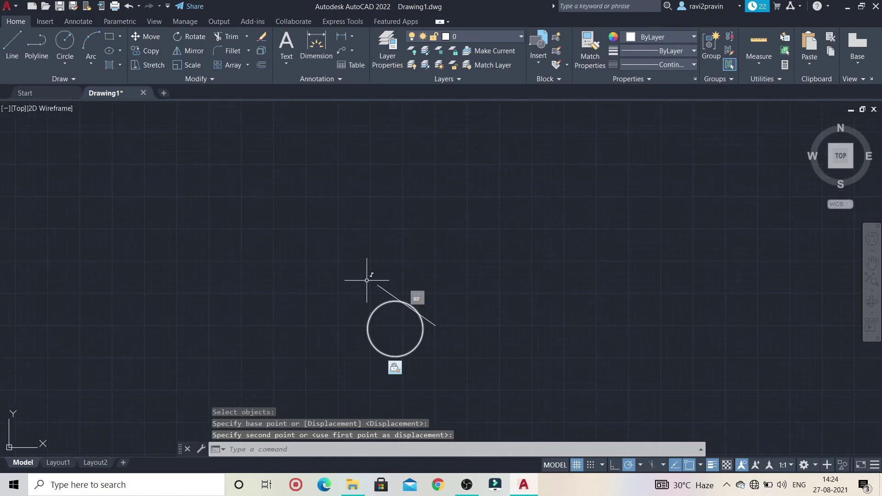
click(118, 21)
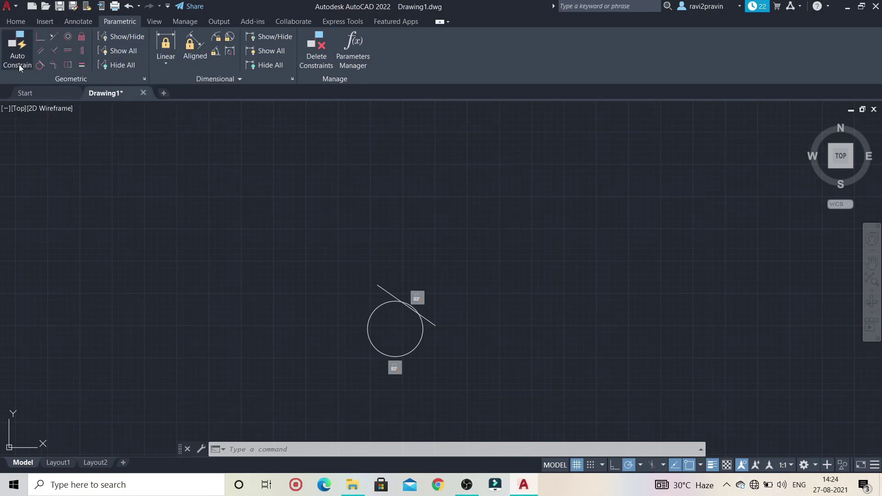
click(479, 385)
click(316, 245)
click(317, 246)
click(328, 251)
key(Escape)
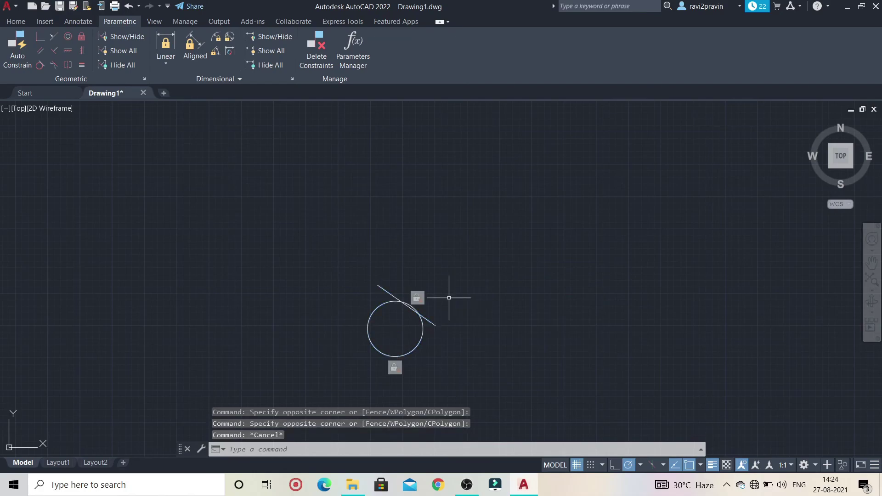
mouse_move(472, 490)
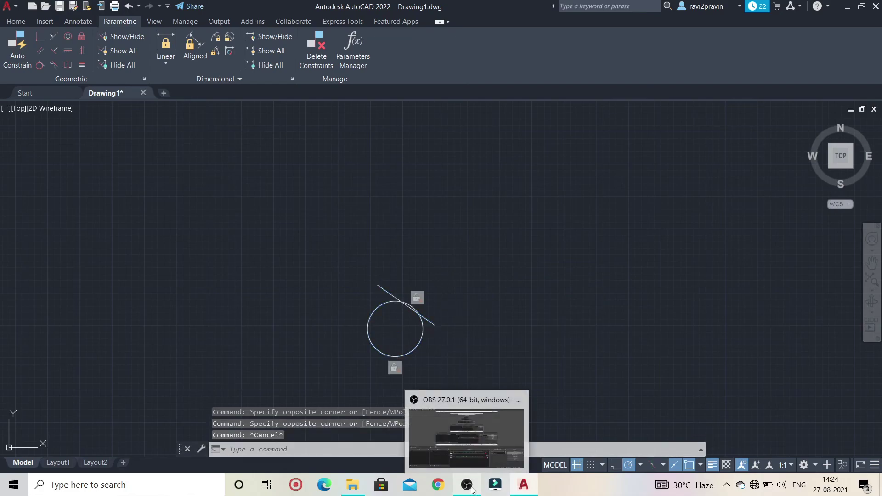